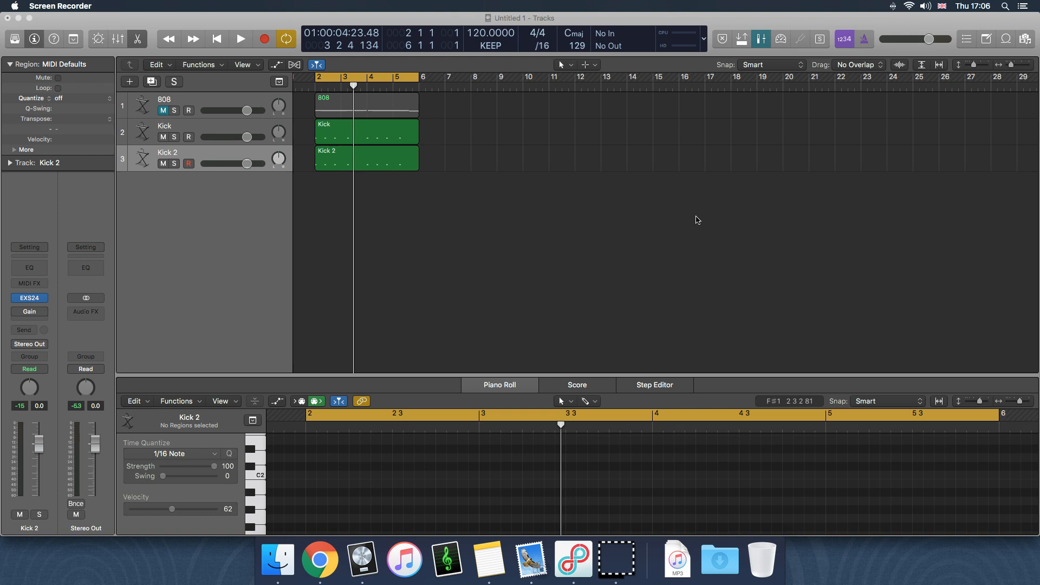
# Open the Apple Loops library and set its signature filter to Any
pyautogui.click(600, 265)
pyautogui.click(600, 267)
pyautogui.click(1006, 38)
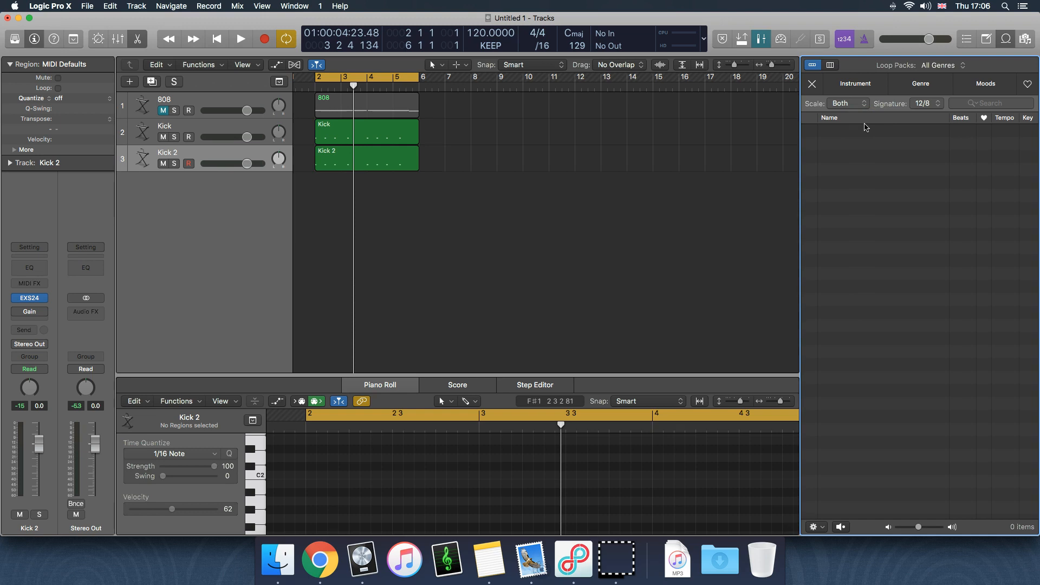
pyautogui.click(929, 155)
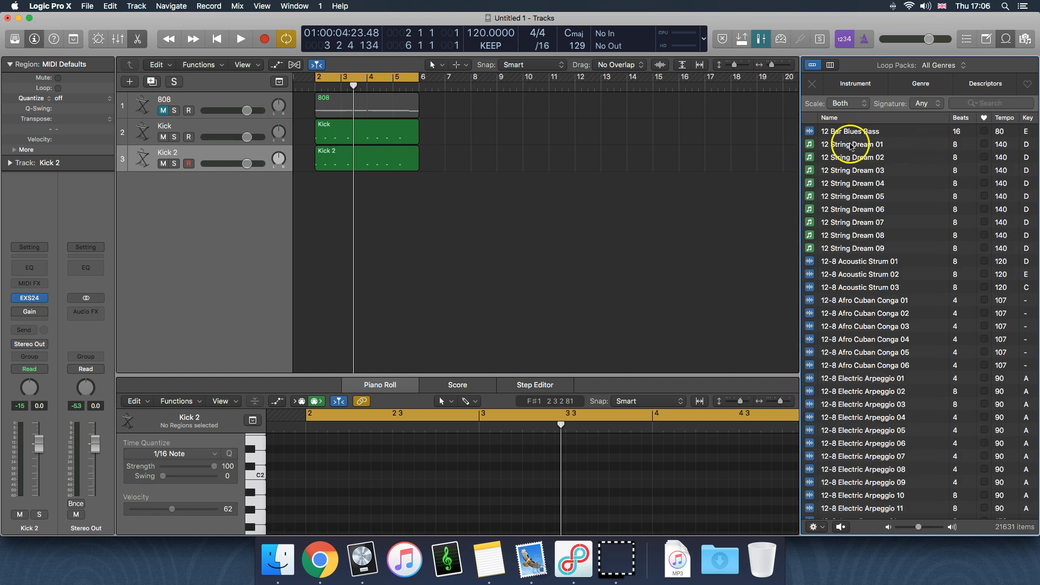
# Audition the 12 Bar Blues Bass loop, then place it on a new track starting at bar 2
pyautogui.click(854, 133)
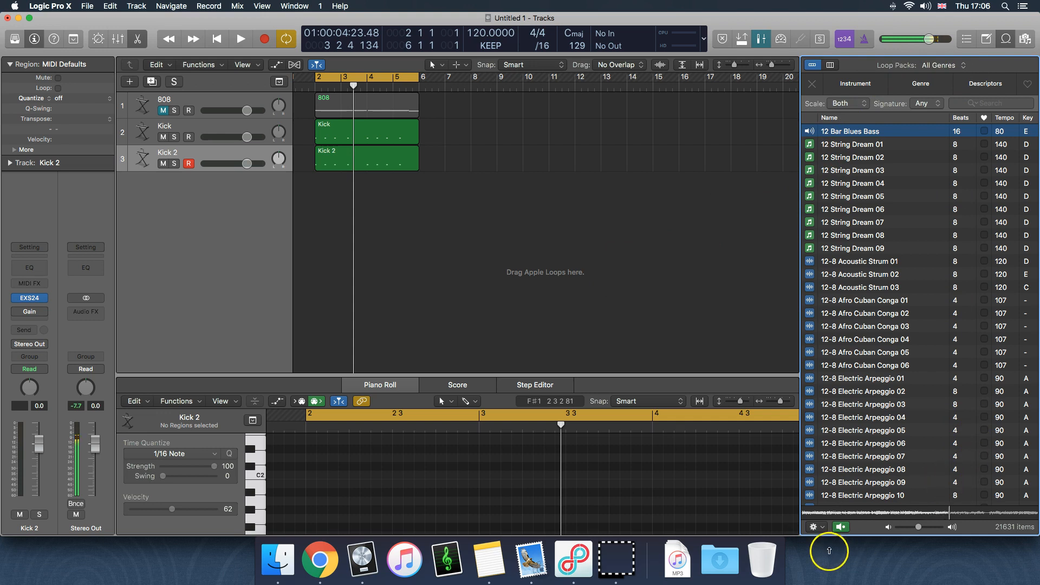
pyautogui.click(841, 527)
pyautogui.moveTo(859, 134); pyautogui.dragTo(314, 211)
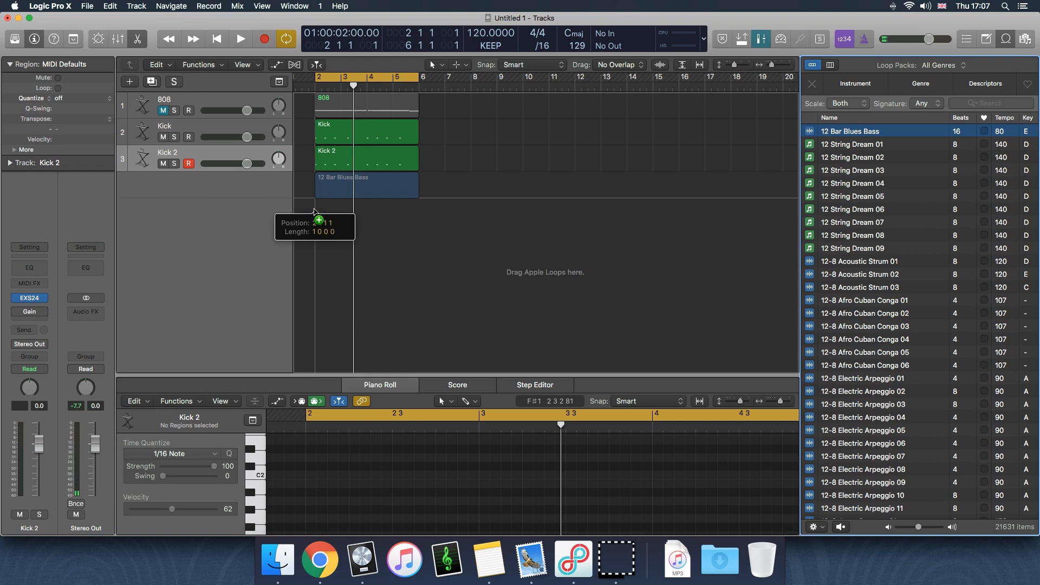
pyautogui.moveTo(314, 211); pyautogui.dragTo(316, 212)
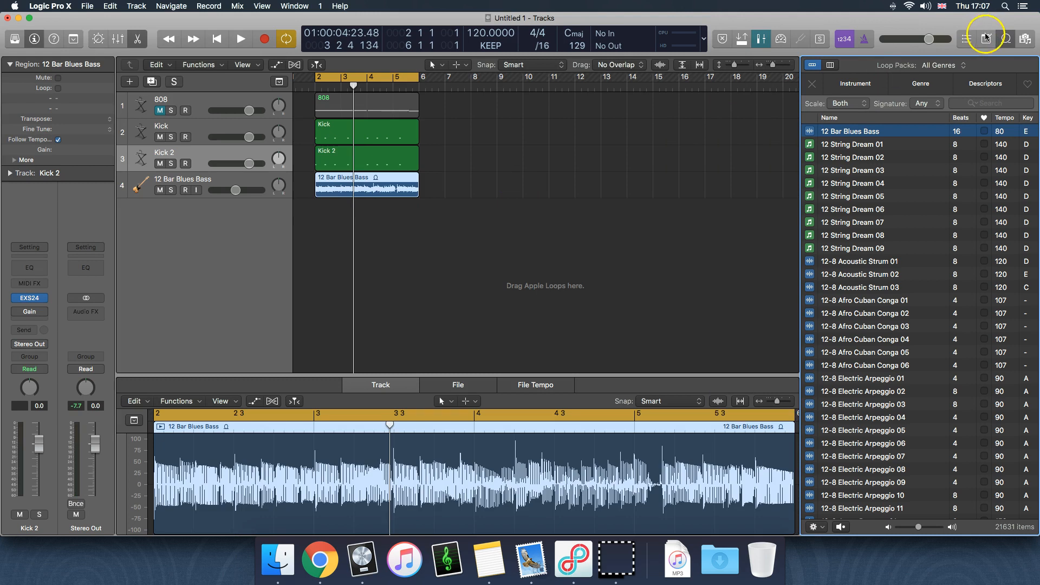
pyautogui.click(1005, 41)
# Enlarge the audio editor showing the 12 Bar Blues Bass region to about twice its height
pyautogui.click(386, 208)
pyautogui.click(385, 187)
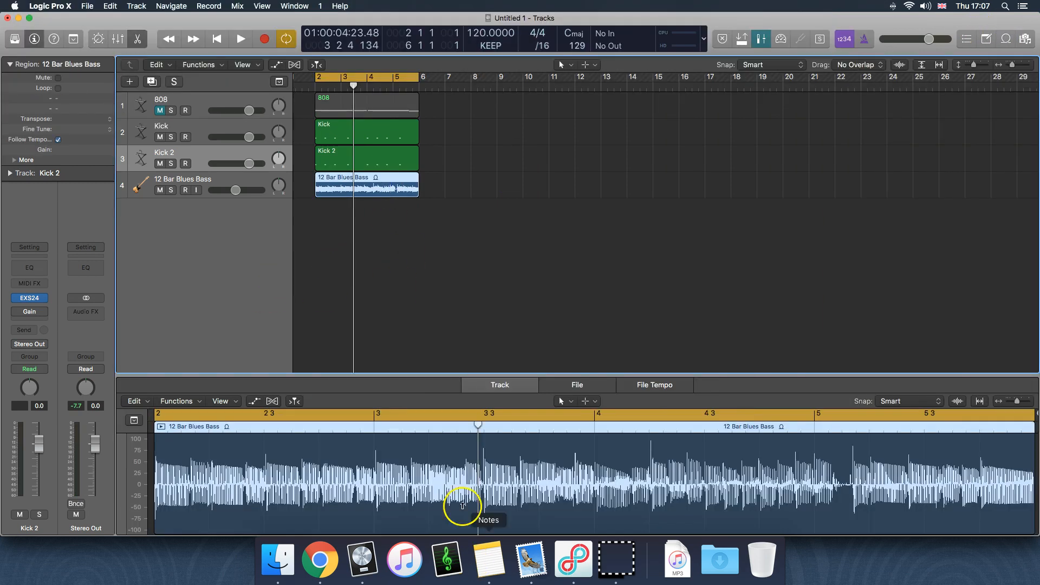
pyautogui.moveTo(388, 375); pyautogui.dragTo(400, 203)
pyautogui.hscroll(-3, 546, 487)
pyautogui.hscroll(10, 516, 455)
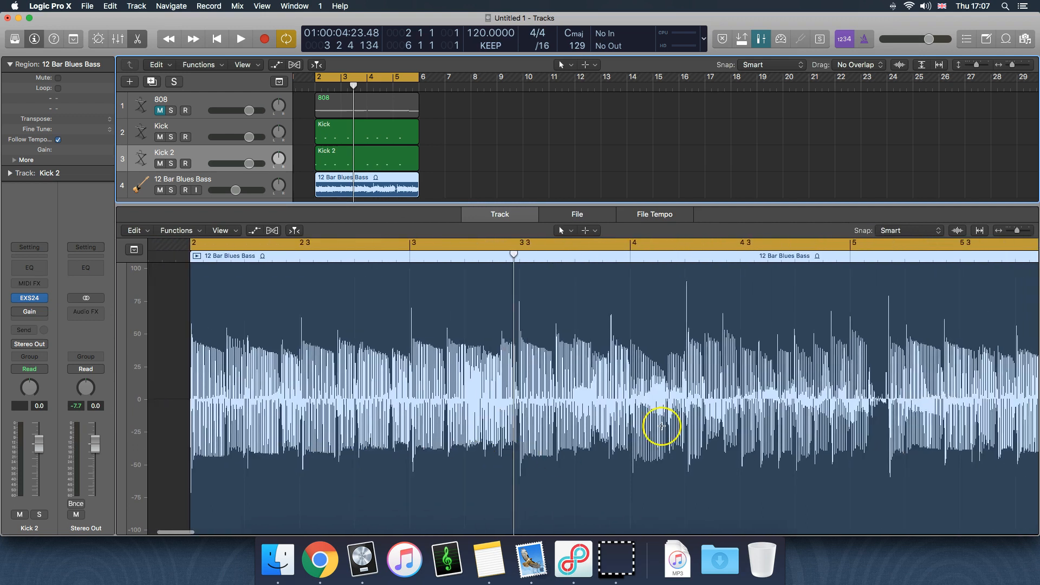
# Examine the individual wave cycles of the 12 Bar Blues Bass audio around the playhead
pyautogui.hscroll(-12, 615, 430)
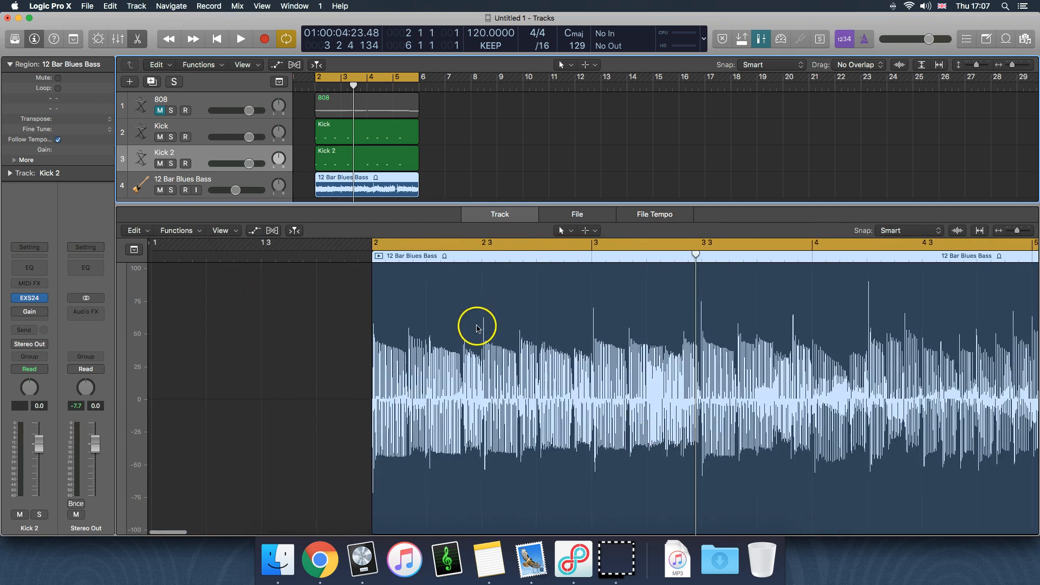
pyautogui.hscroll(5, 774, 364)
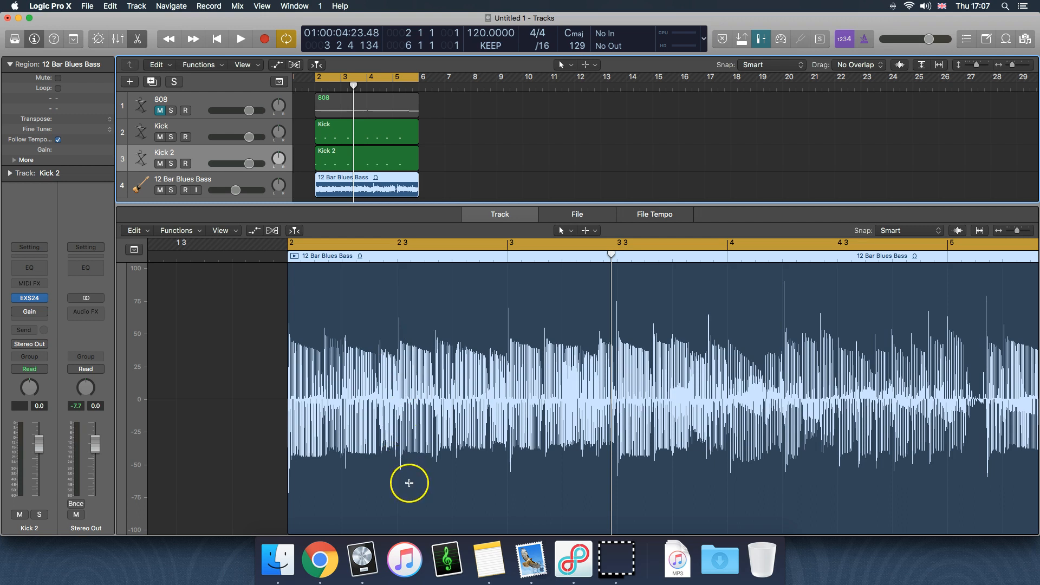
pyautogui.press('super+Right')
pyautogui.click(419, 316)
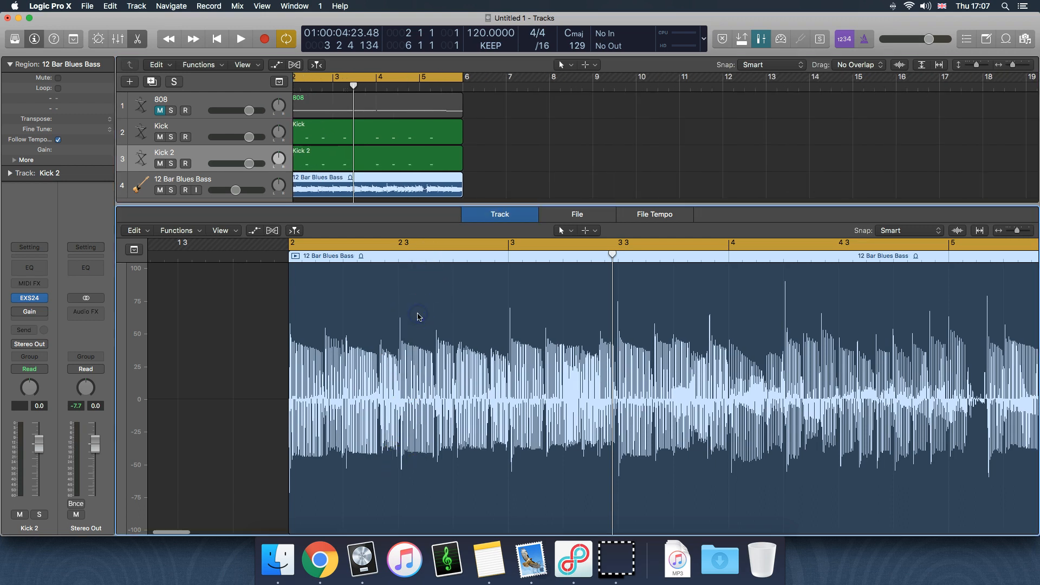
pyautogui.press('super+Right')
pyautogui.press('super+Right')
pyautogui.press('super+Right')
pyautogui.press('super+Right')
pyautogui.press('super+Right')
pyautogui.press('super+Right')
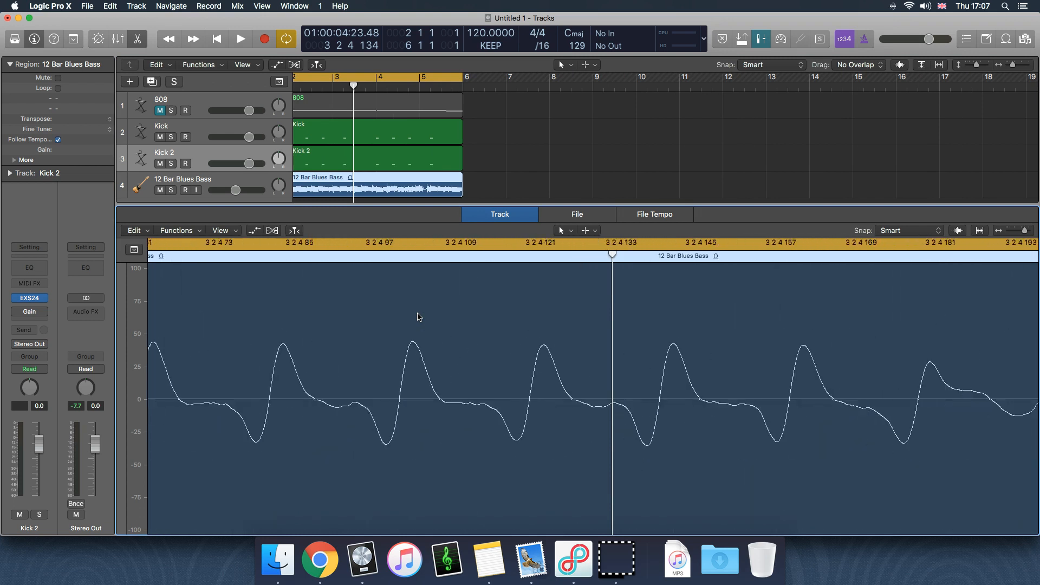
pyautogui.hscroll(-2, 418, 317)
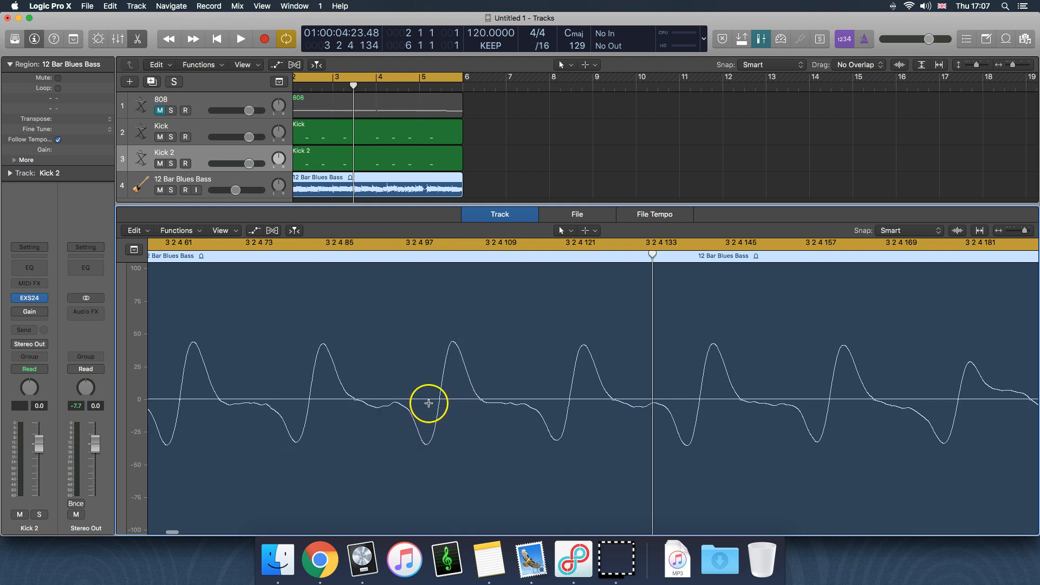
# Examine the wider waveform of the 12 Bar Blues Bass audio around the start of bar 3
pyautogui.press('super+Left')
pyautogui.press('super+Left')
pyautogui.press('super+Left')
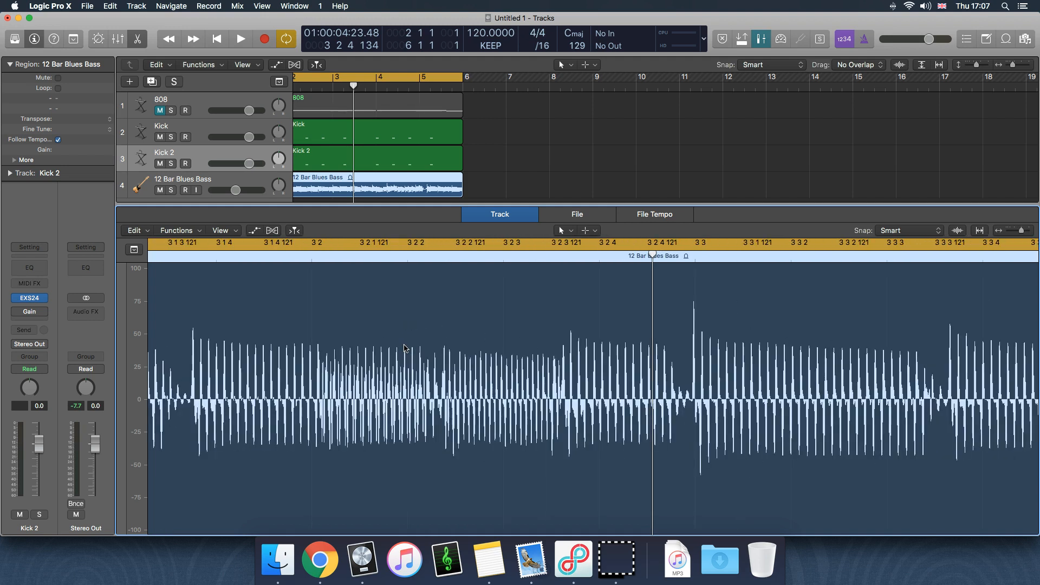
pyautogui.hscroll(-10, 403, 347)
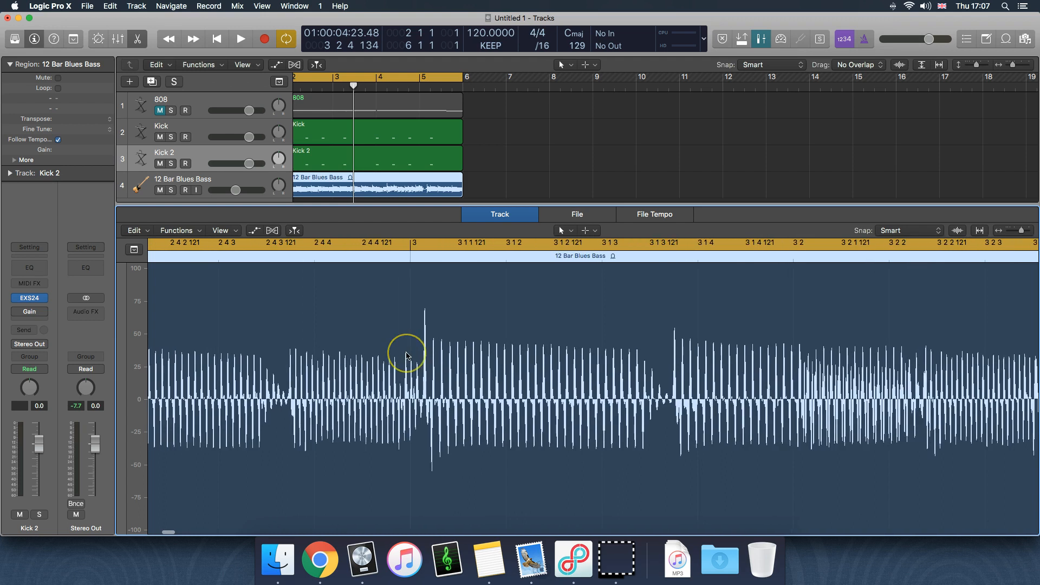
pyautogui.hscroll(-5, 406, 356)
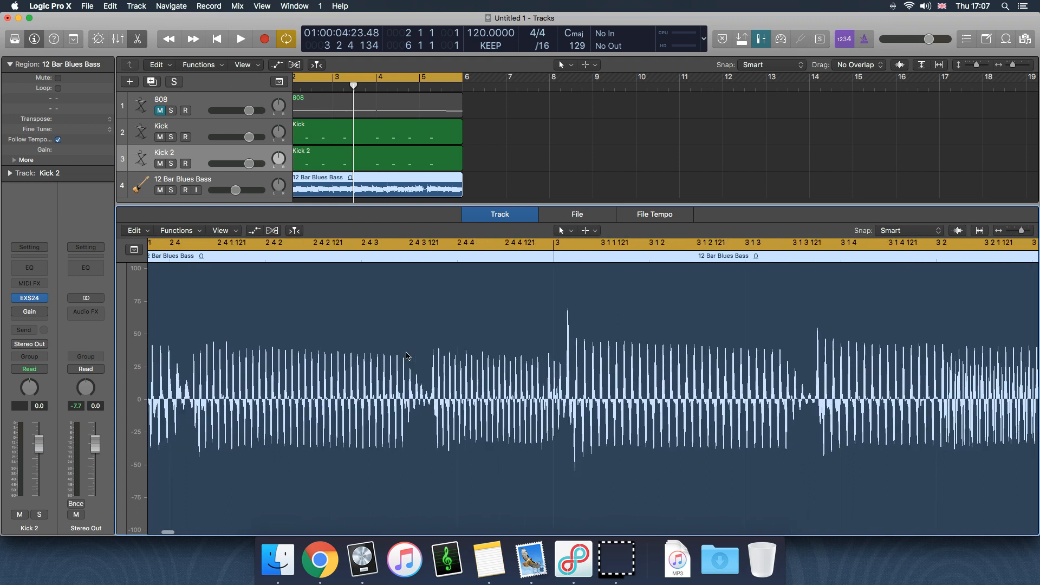
pyautogui.hscroll(-4, 494, 363)
pyautogui.click(495, 362)
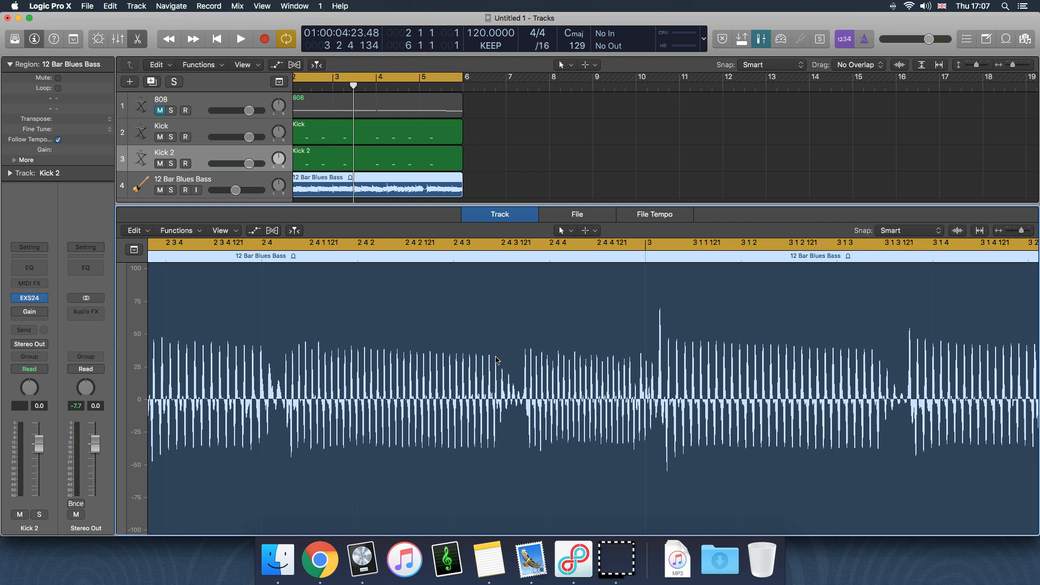
# Show the mixer in place of the audio editor, with no region selected
pyautogui.click(622, 179)
pyautogui.press('x')
pyautogui.click(596, 205)
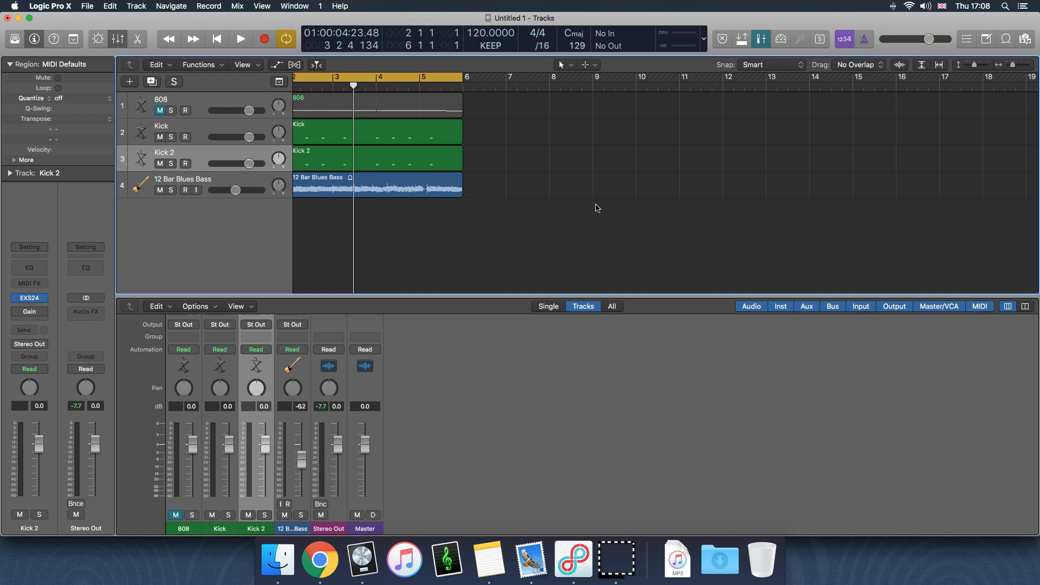
# Compare the Kick and Kick 2 tracks by selecting each in turn, with their whole regions in view
pyautogui.click(166, 127)
pyautogui.click(190, 152)
pyautogui.click(185, 133)
pyautogui.click(184, 150)
pyautogui.click(180, 125)
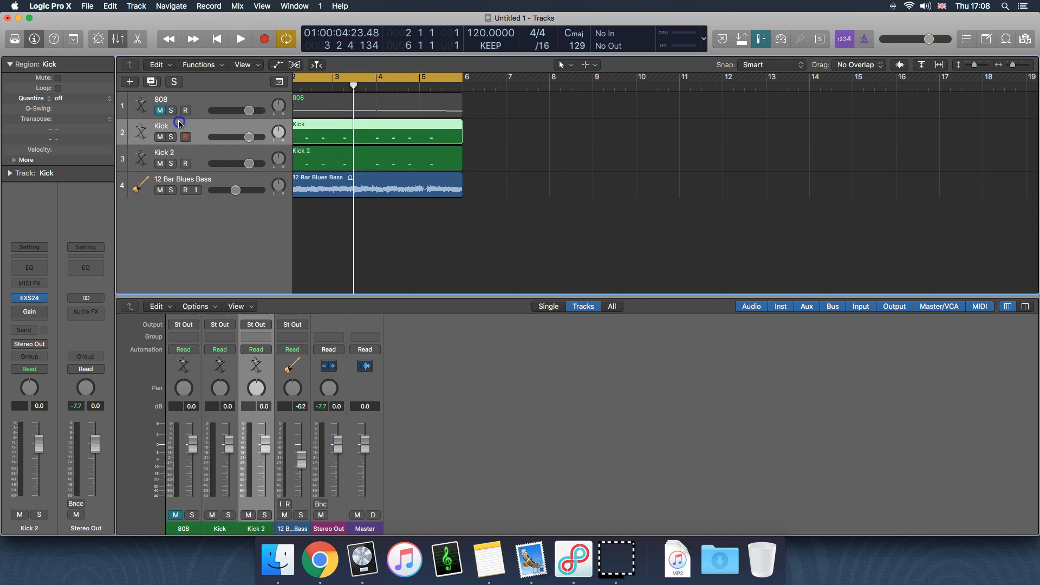
pyautogui.click(180, 153)
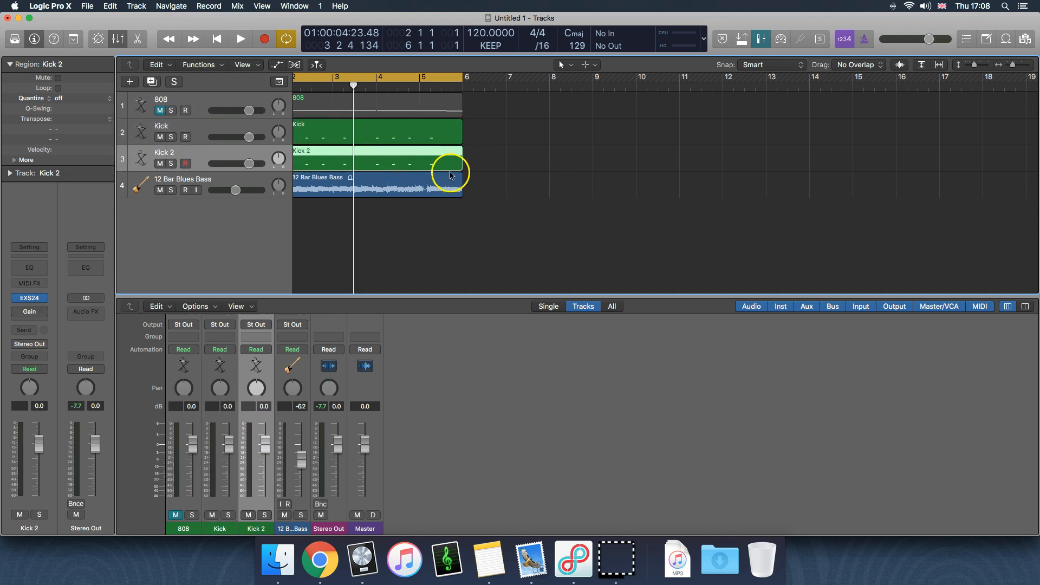
pyautogui.hscroll(-3, 487, 171)
pyautogui.click(587, 177)
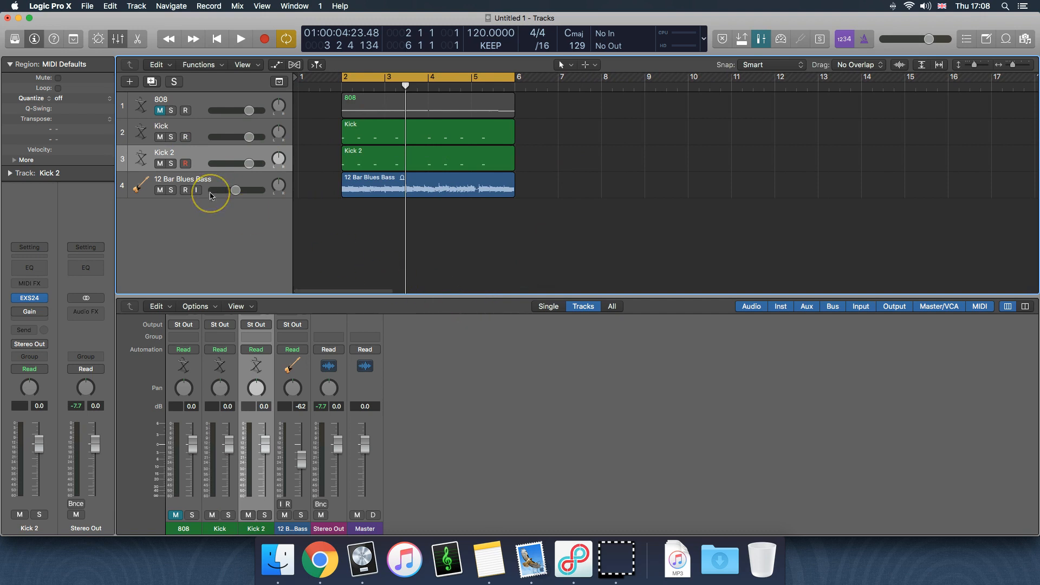
pyautogui.click(189, 129)
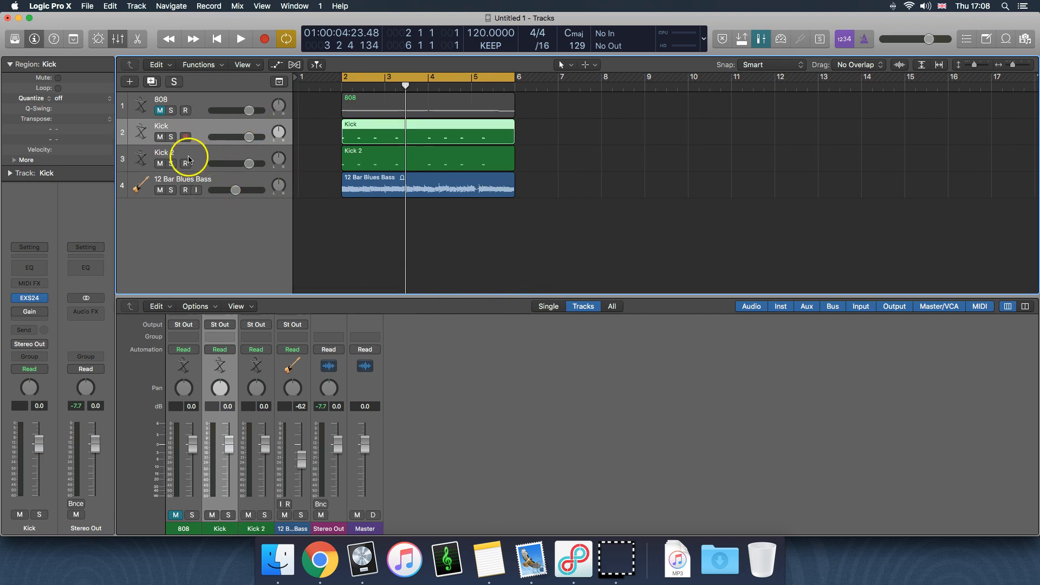
pyautogui.click(191, 156)
pyautogui.click(191, 130)
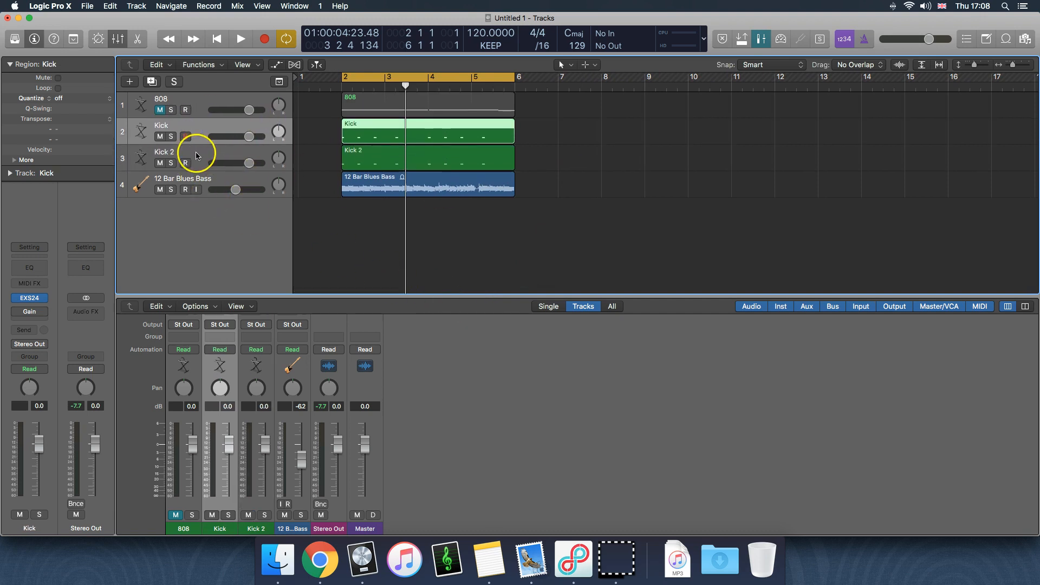
pyautogui.click(195, 153)
pyautogui.click(577, 184)
pyautogui.hscroll(-1, 577, 184)
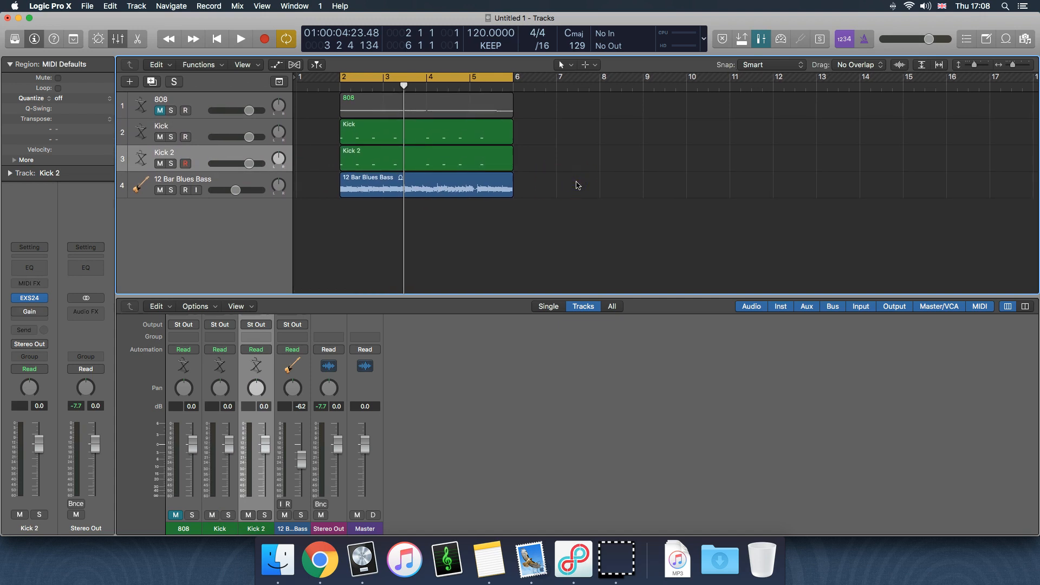
# Mute the 12 Bar Blues Bass track and play back the Kick and Kick 2 tracks together
pyautogui.press('space')
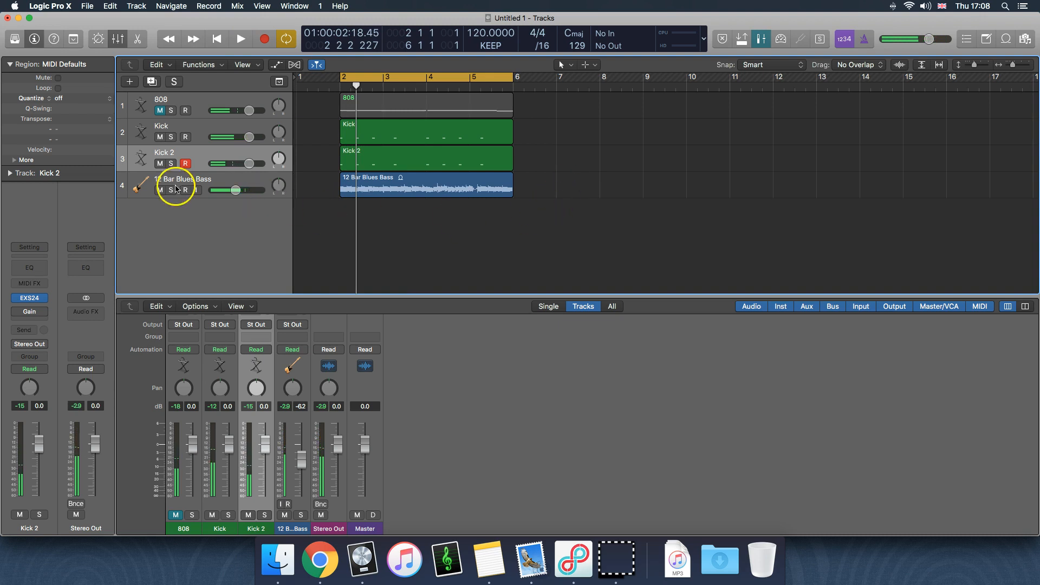
pyautogui.click(159, 190)
pyautogui.click(519, 153)
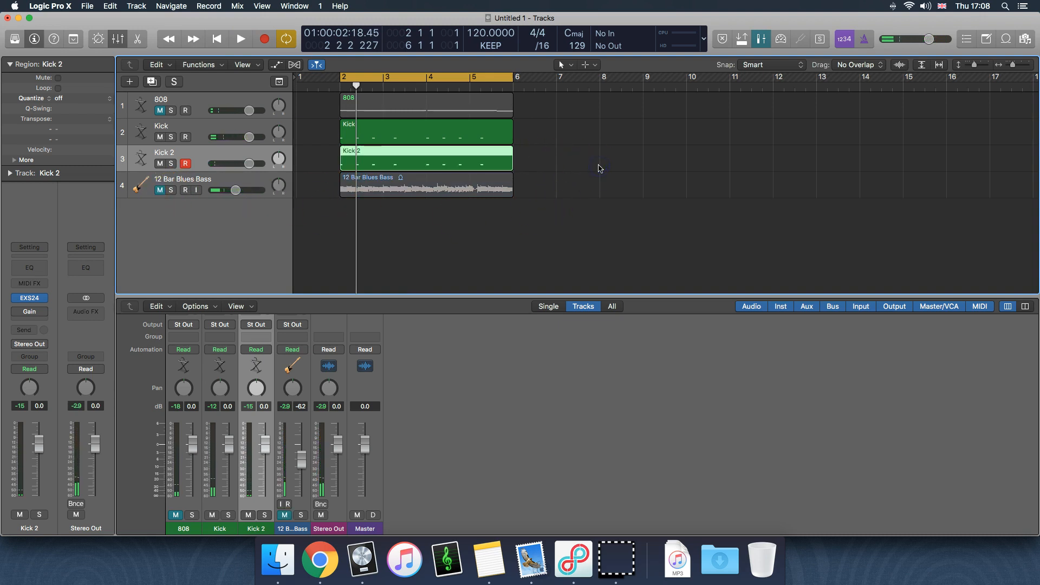
pyautogui.press('space')
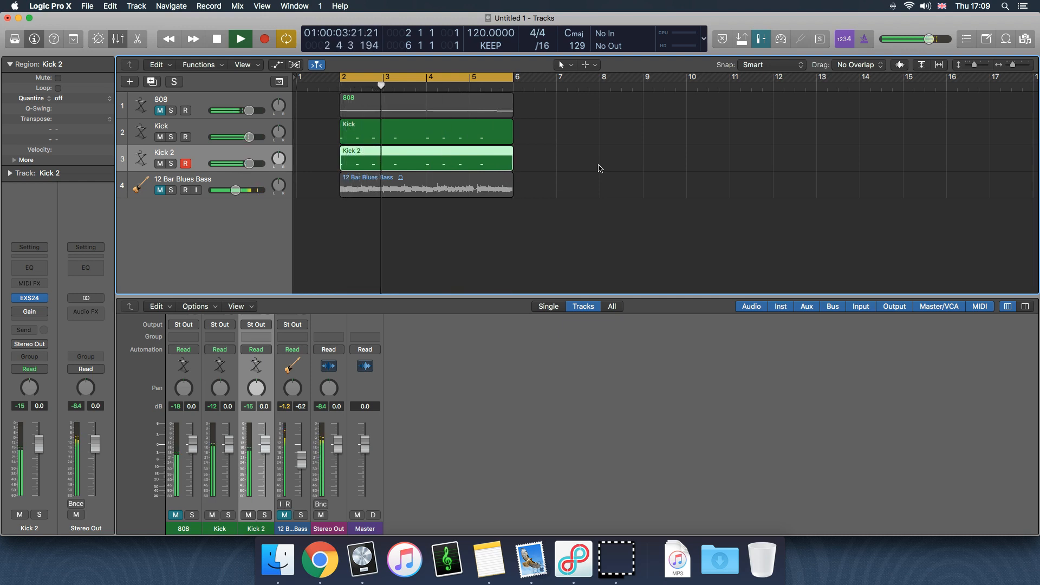
pyautogui.press('space')
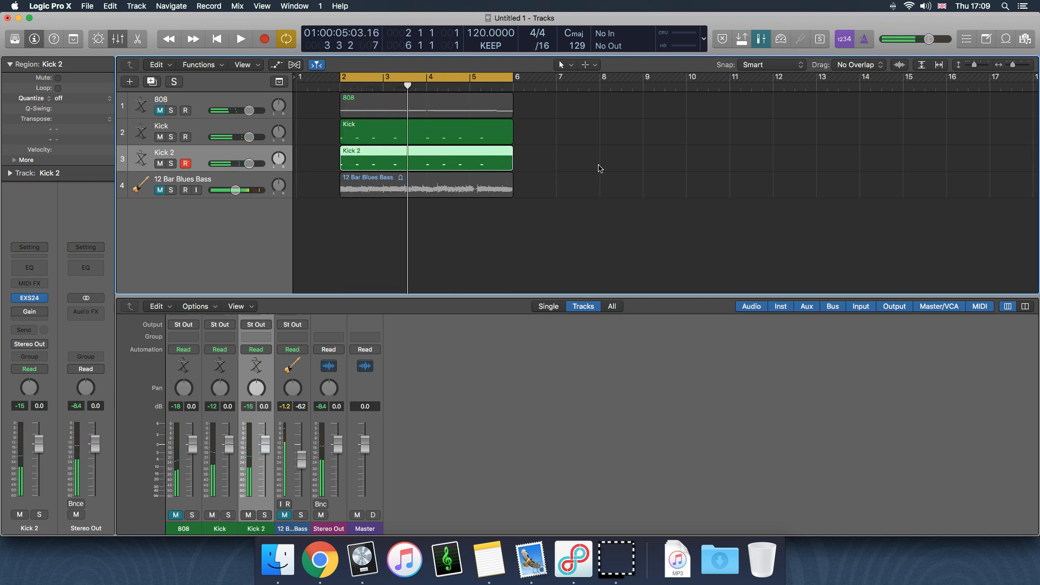
# Mute the Kick 2 track and listen to the Kick track on its own
pyautogui.click(600, 168)
pyautogui.click(158, 163)
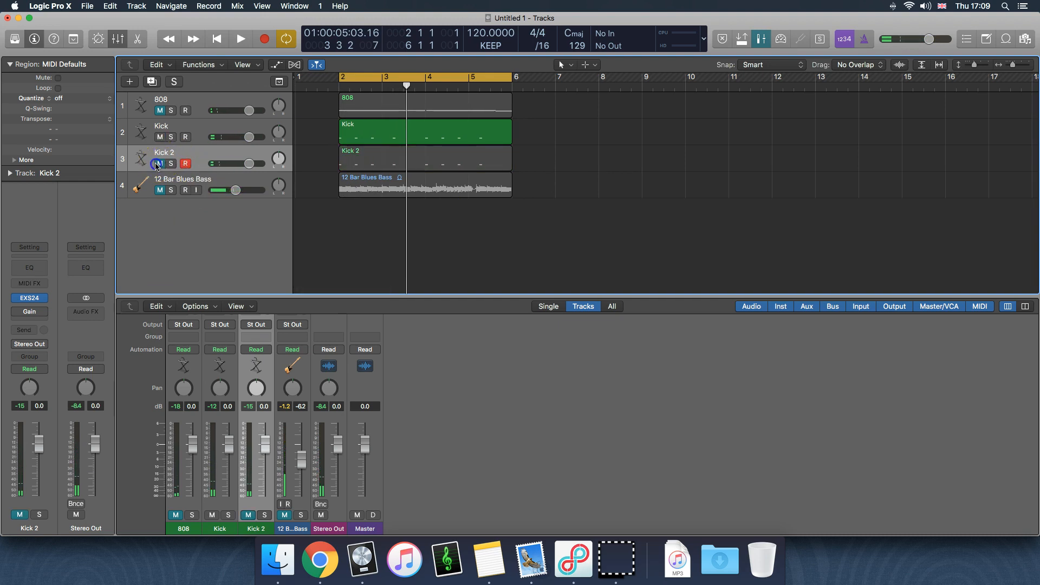
pyautogui.press('space')
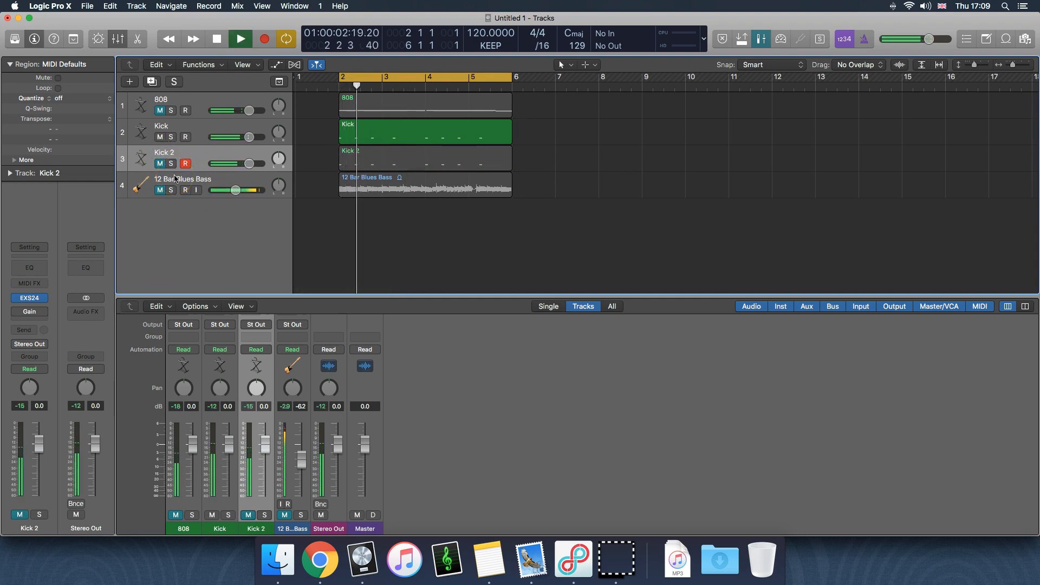
pyautogui.press('space')
# Unmute Kick 2, mute Kick, and listen to the Kick 2 track on its own
pyautogui.click(160, 163)
pyautogui.click(160, 137)
pyautogui.press('space')
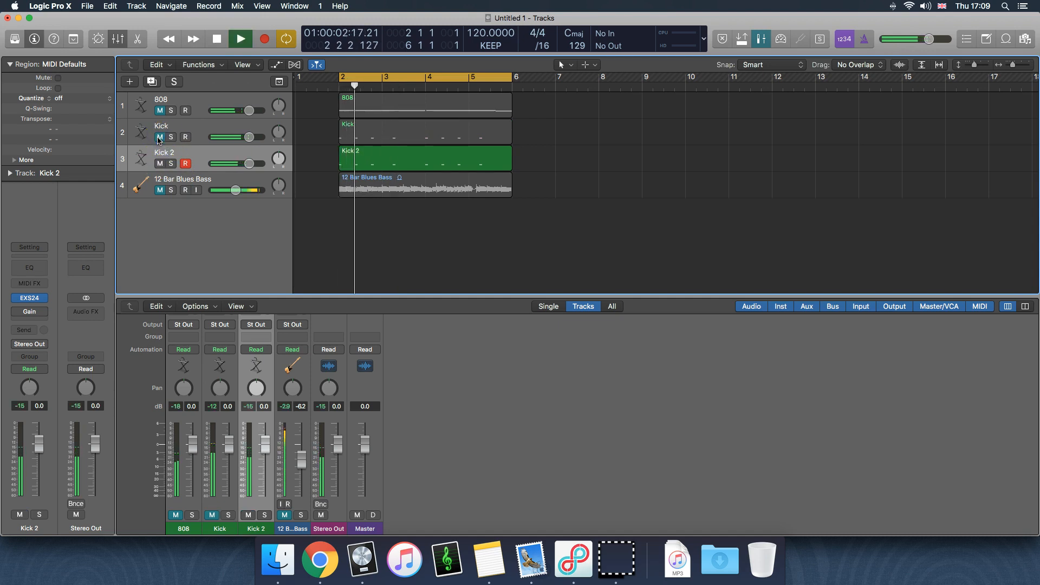
pyautogui.press('space')
# Unmute the Kick track and play it together with Kick 2 again
pyautogui.click(161, 164)
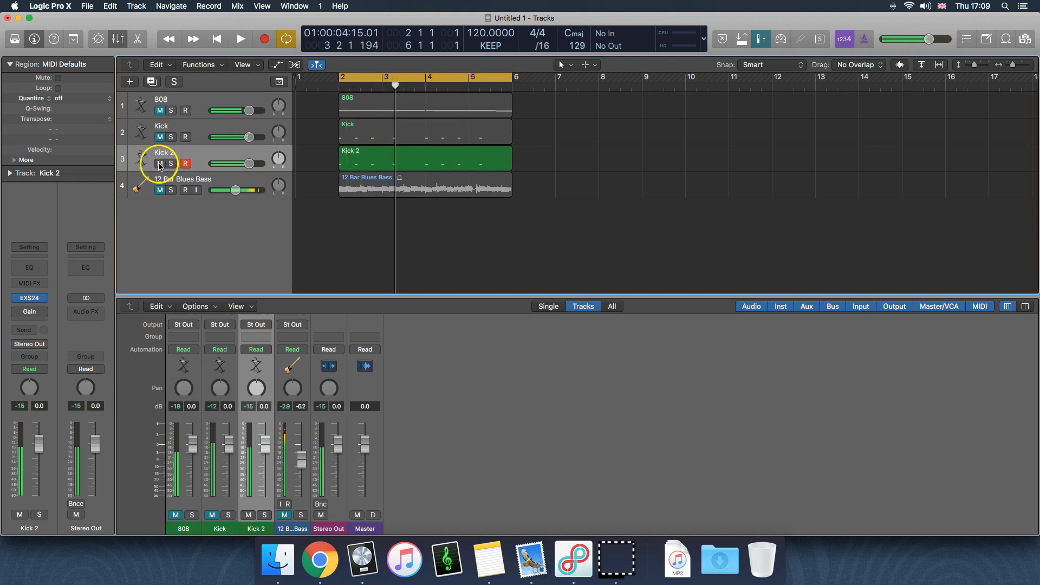
pyautogui.click(160, 137)
pyautogui.click(160, 164)
pyautogui.press('space')
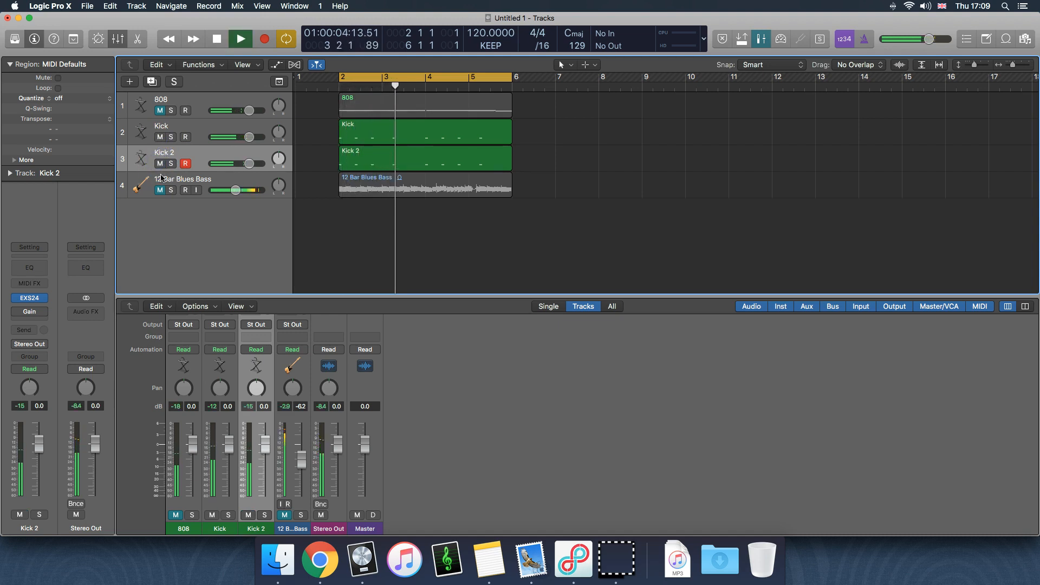
pyautogui.press('space')
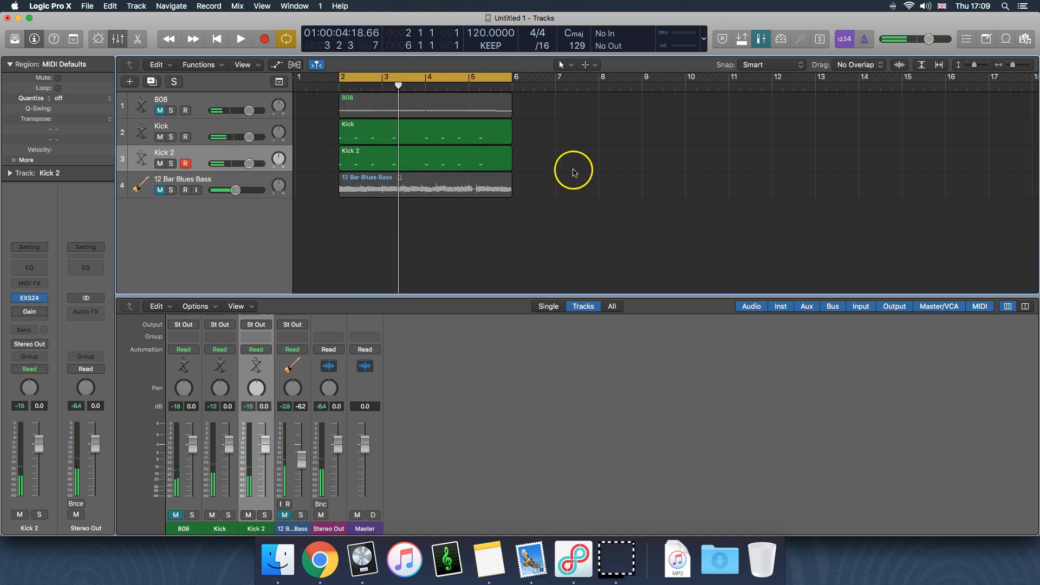
# Move the playhead to the start of bar 4
pyautogui.moveTo(398, 85); pyautogui.dragTo(433, 134)
pyautogui.click(615, 154)
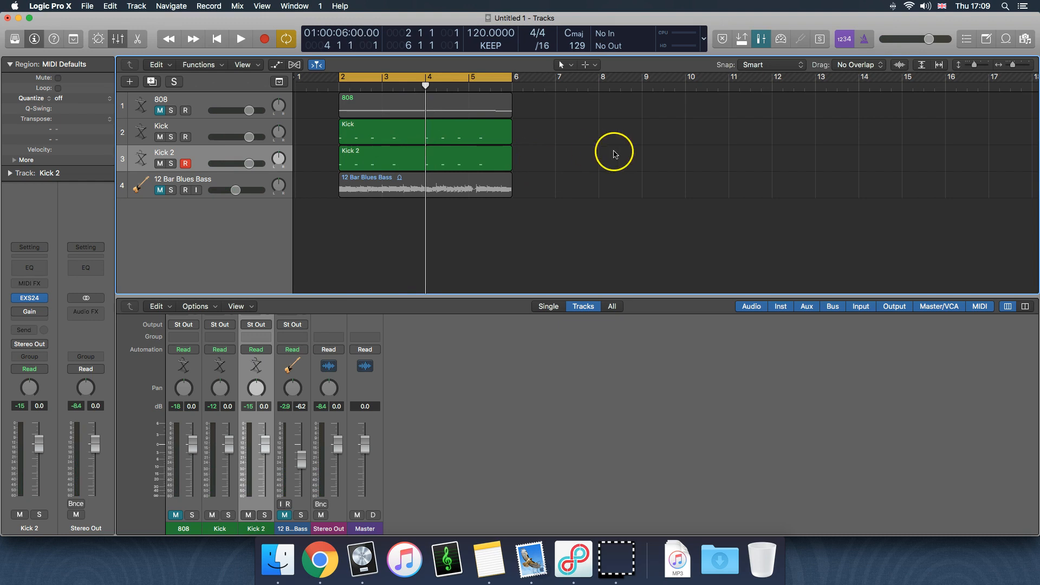
pyautogui.click(598, 188)
# Switch between the Kick and Kick 2 channel strips, finishing with Kick 2 selected
pyautogui.click(195, 125)
pyautogui.click(195, 155)
pyautogui.click(196, 129)
pyautogui.click(193, 152)
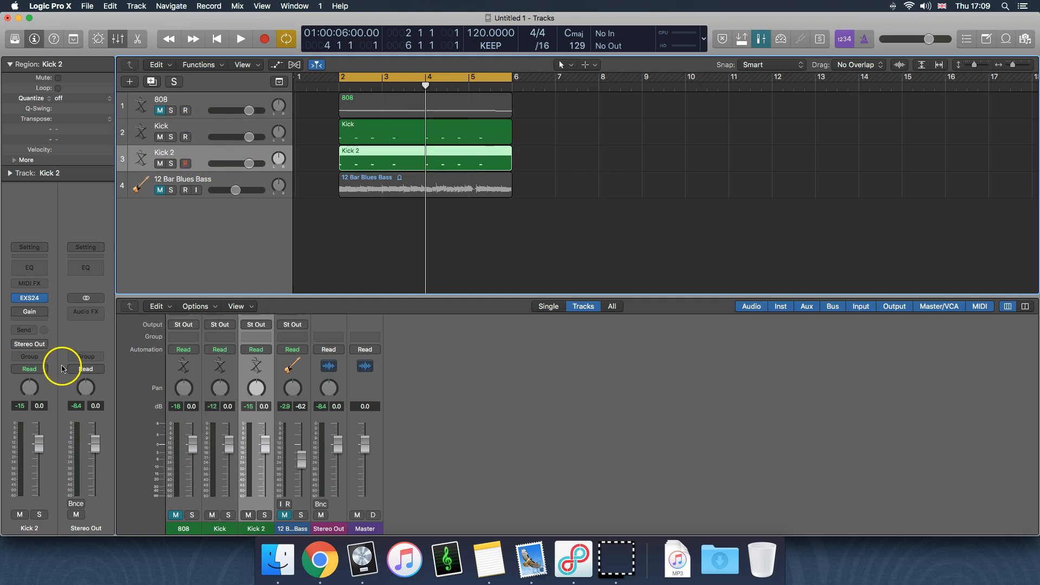
# Insert a second Gain plug-in below the existing one on the Kick 2 channel strip
pyautogui.moveTo(27, 315)
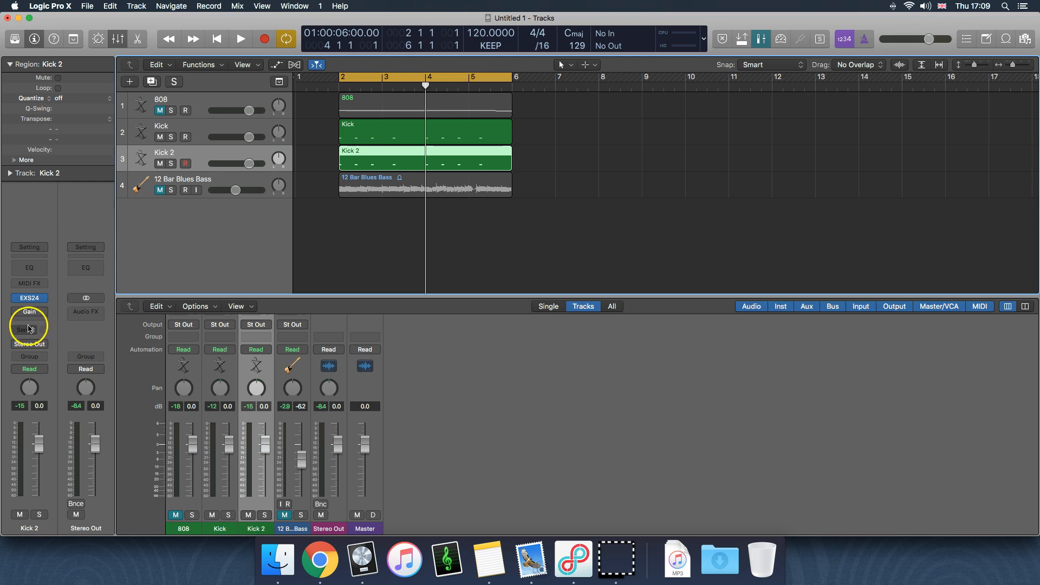
pyautogui.click(42, 312)
pyautogui.moveTo(35, 496)
pyautogui.moveTo(151, 495)
pyautogui.click(205, 497)
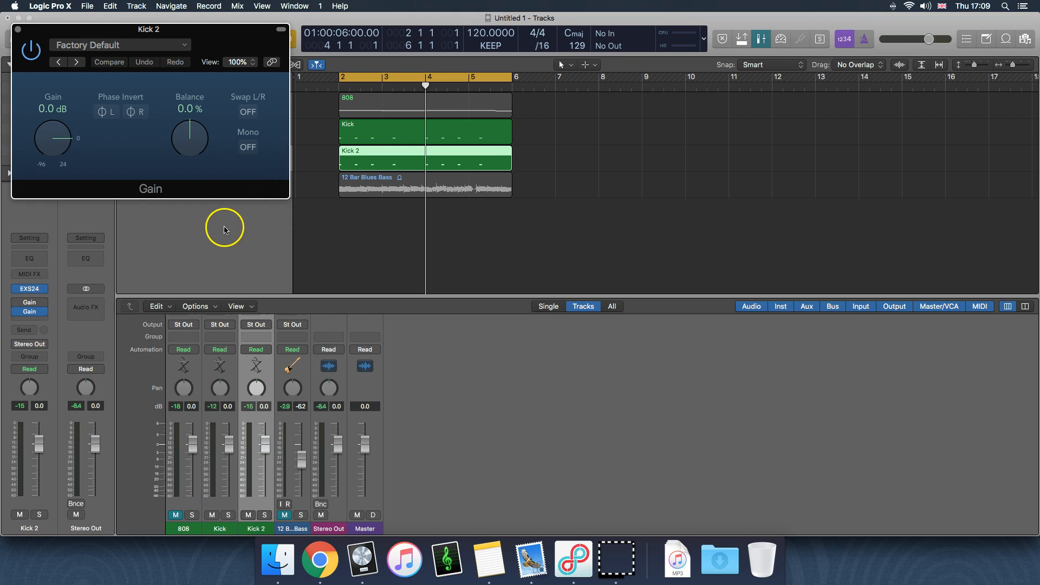
# Invert the phase of both L and R channels in Kick 2's new Gain plug-in and close its window
pyautogui.click(110, 116)
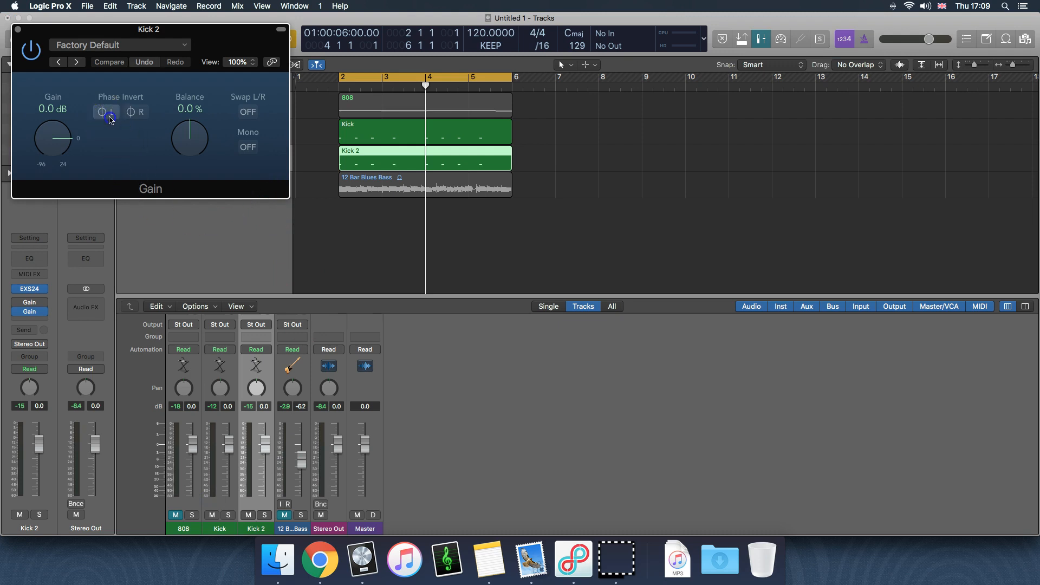
pyautogui.click(141, 114)
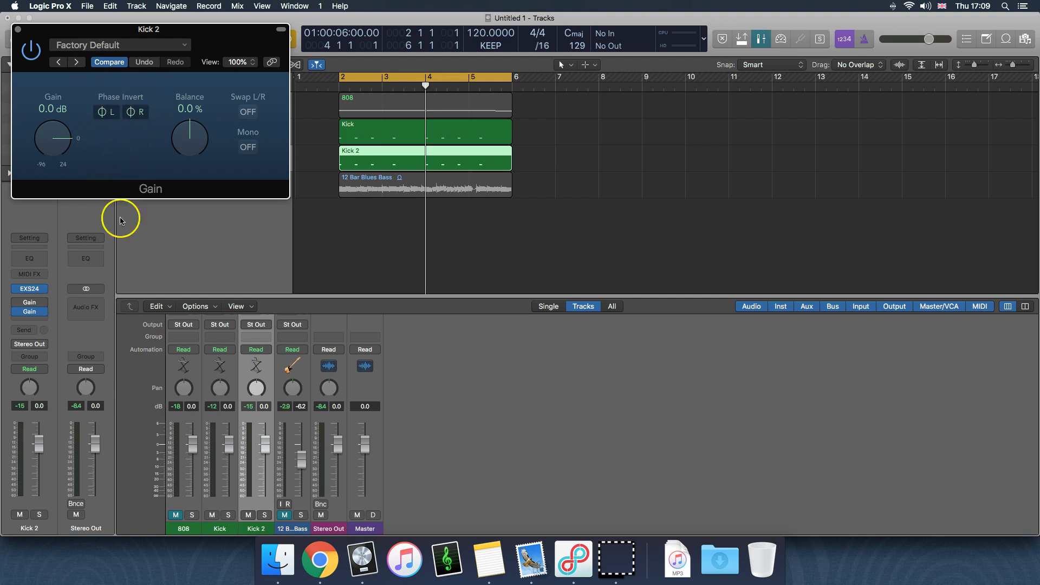
pyautogui.click(17, 30)
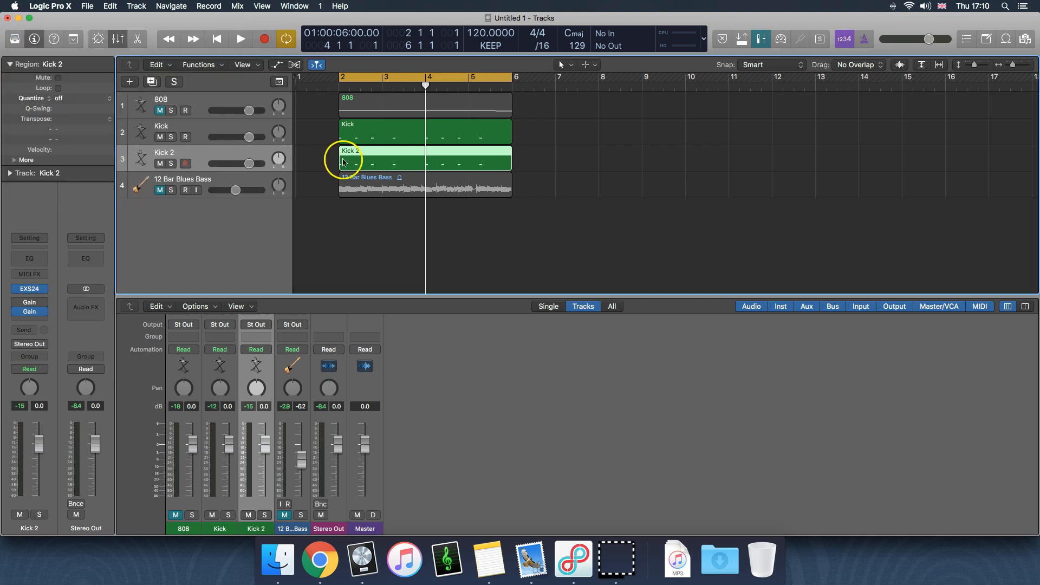
# Clear the region selection and play the Kick and Kick 2 tracks together with Kick 2's phase inversion active
pyautogui.click(187, 126)
pyautogui.click(271, 148)
pyautogui.click(606, 177)
pyautogui.click(554, 252)
pyautogui.press('space')
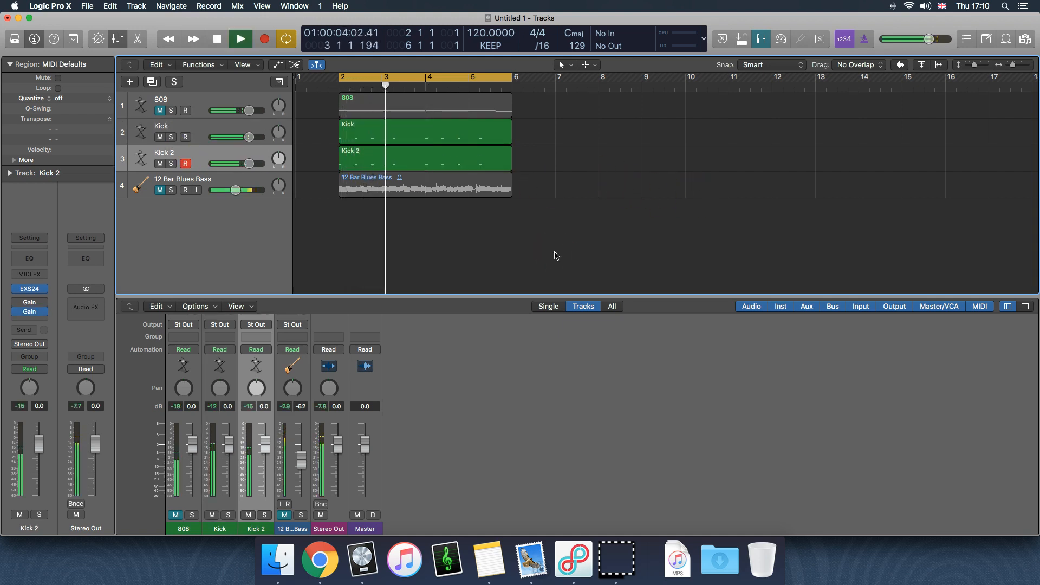
pyautogui.click(550, 260)
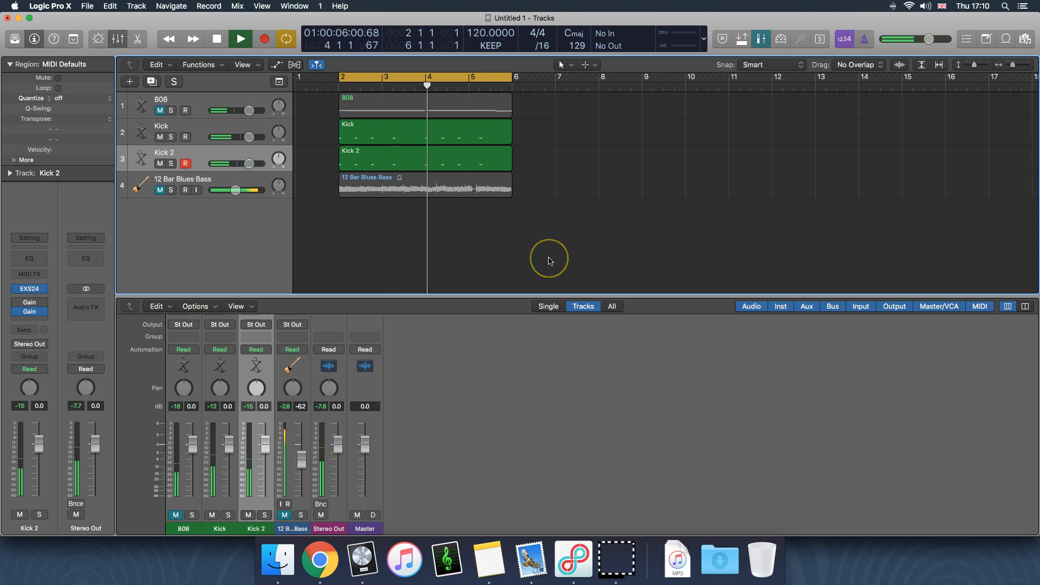
# During playback, toggle the bypass of Kick 2's phase-inverting Gain, leaving it bypassed, and stop playback
pyautogui.click(16, 313)
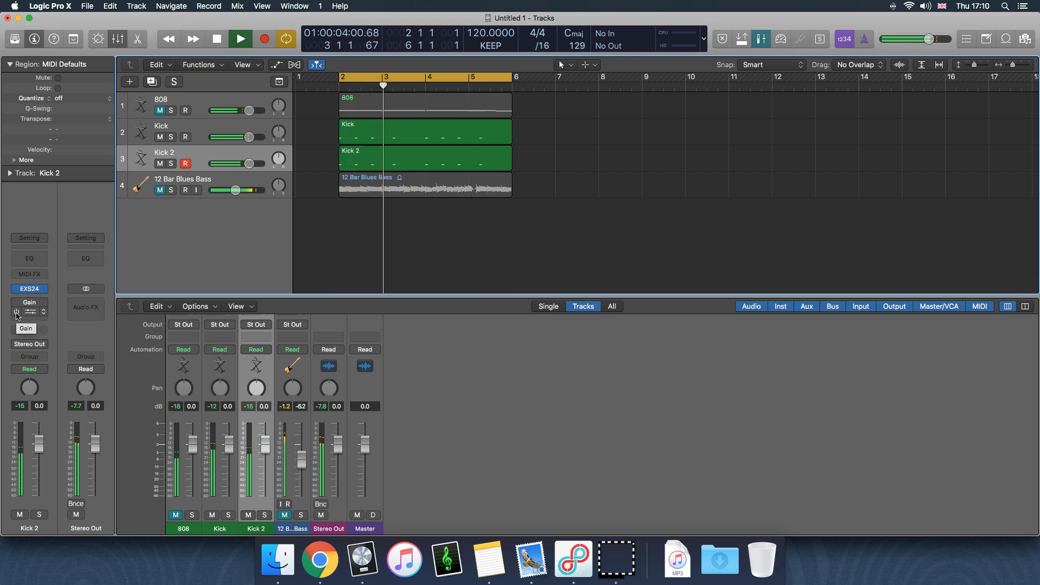
pyautogui.click(16, 312)
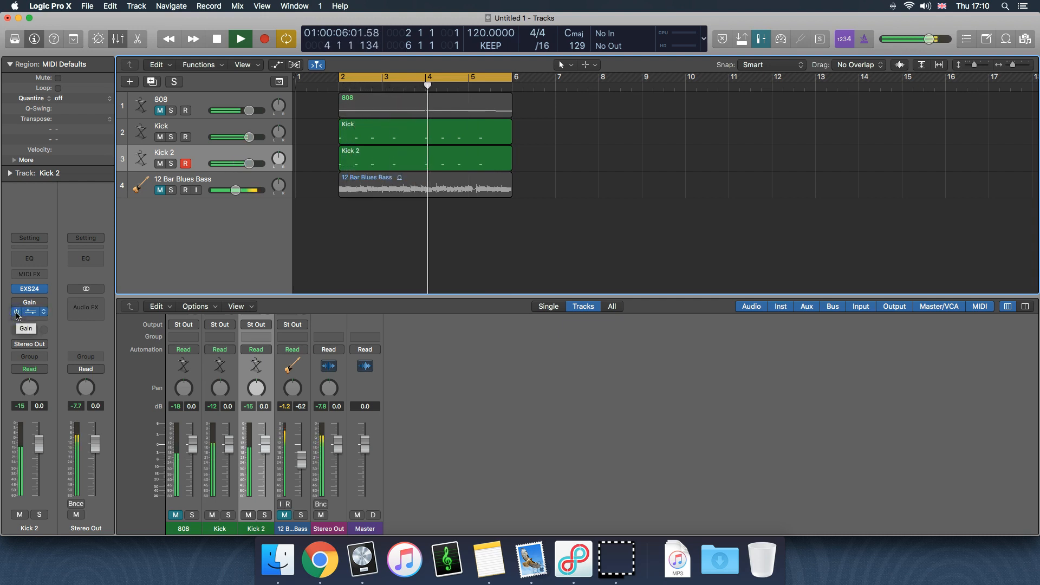
pyautogui.click(16, 313)
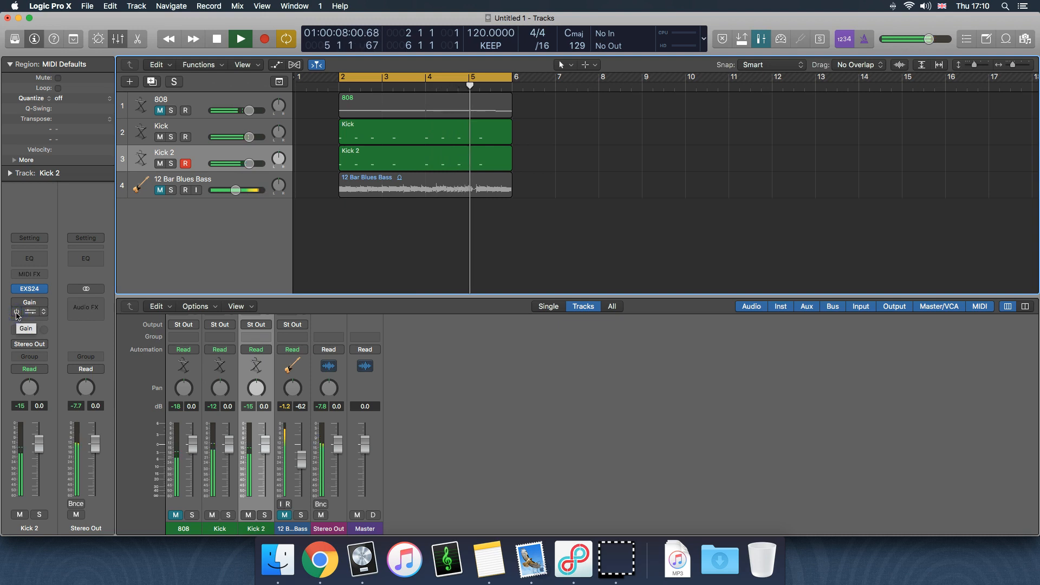
pyautogui.press('space')
# Replay both kicks while switching Kick 2's second Gain plug-in on and off again, leaving it bypassed when playback stops
pyautogui.click(17, 312)
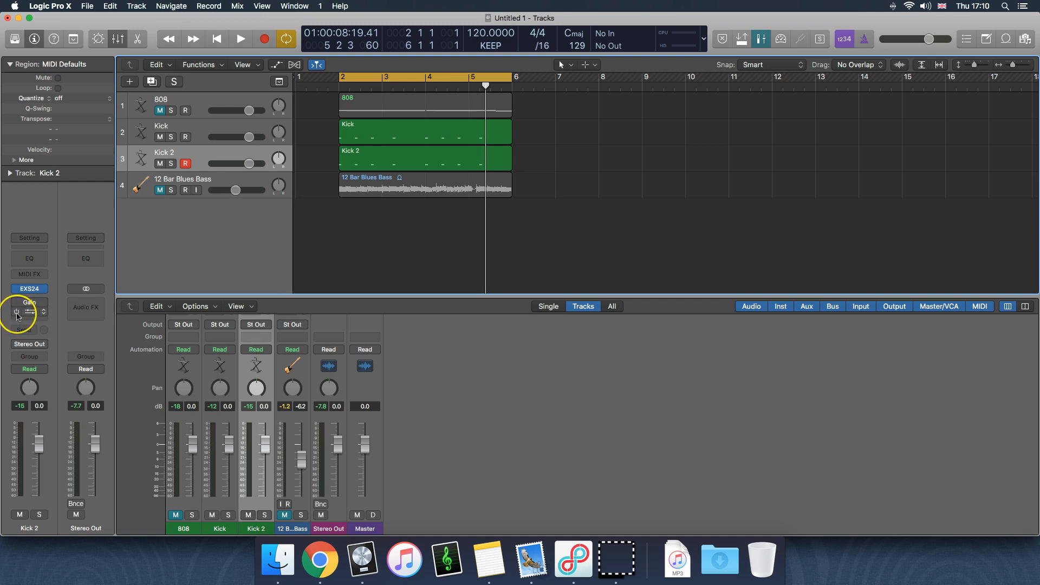
pyautogui.press('space')
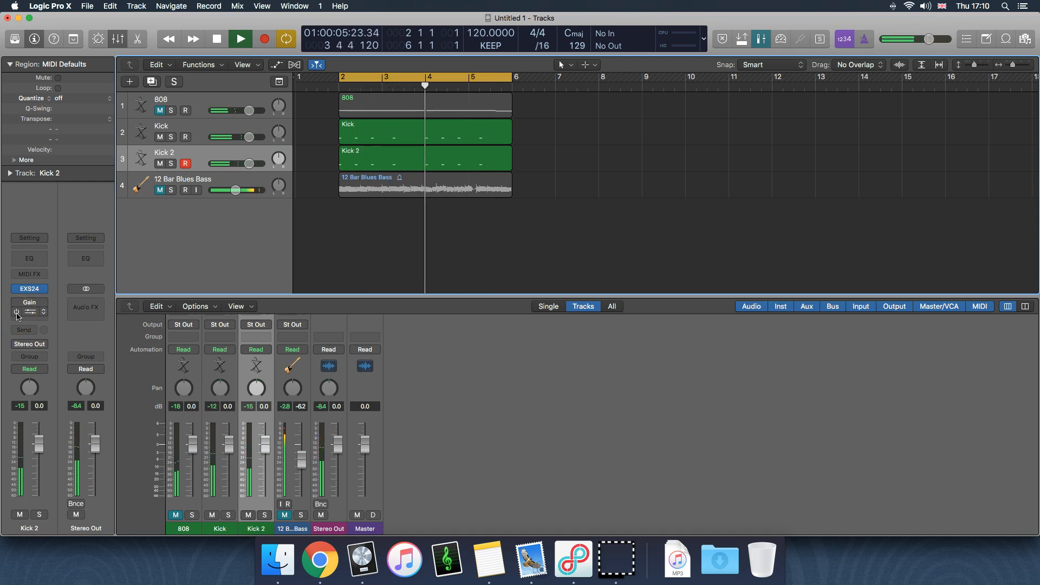
pyautogui.click(16, 313)
pyautogui.click(16, 313)
pyautogui.click(16, 312)
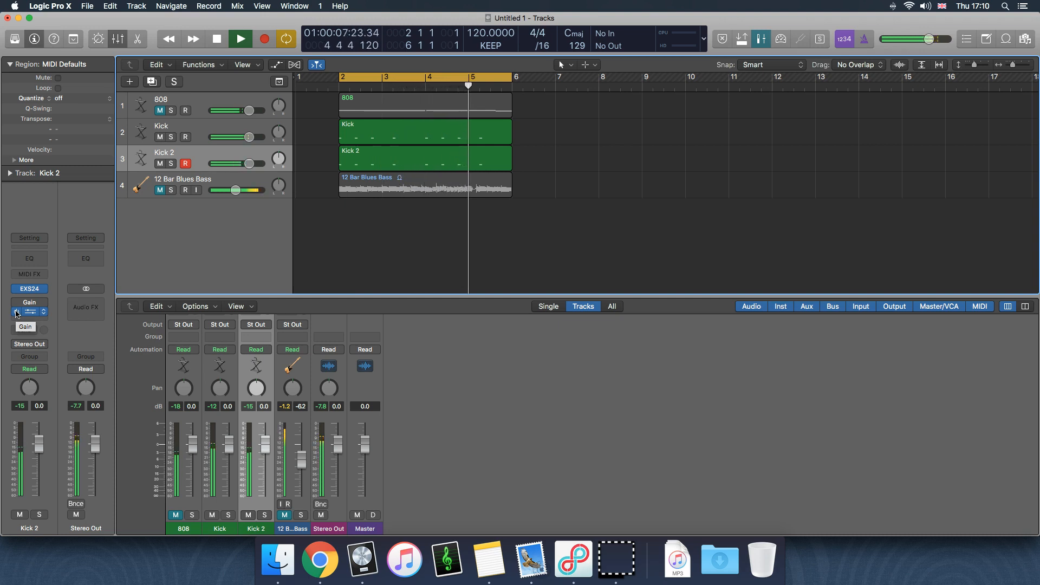
pyautogui.press('space')
pyautogui.click(575, 236)
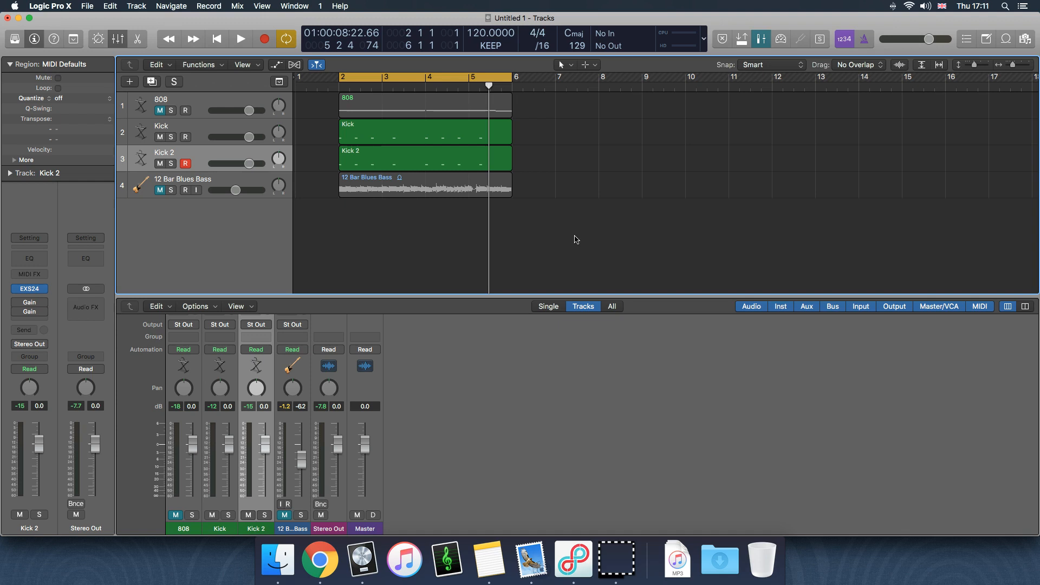
# Mute the Kick 2 track, unmute the 808 track, and select the 808 track
pyautogui.click(160, 163)
pyautogui.click(190, 128)
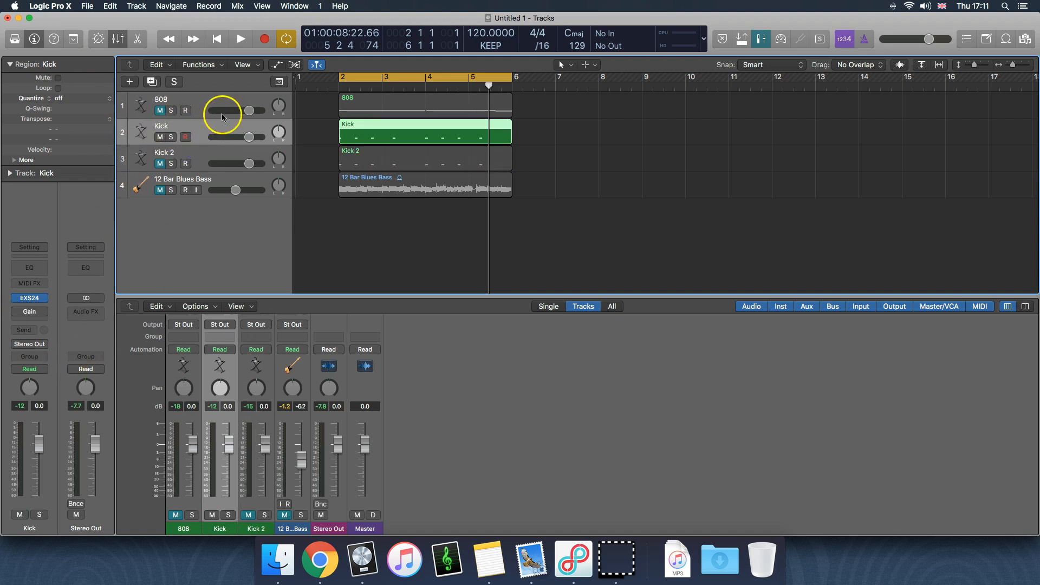
pyautogui.click(160, 110)
pyautogui.click(201, 108)
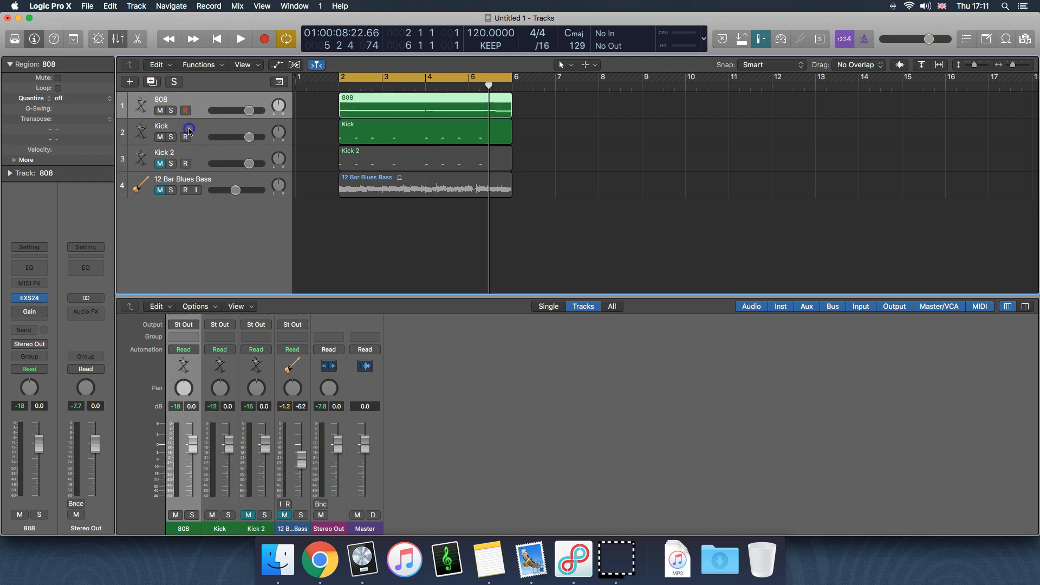
# Switch between the Kick and 808 channel strips, finishing with the Kick track selected
pyautogui.click(189, 130)
pyautogui.click(205, 100)
pyautogui.click(571, 182)
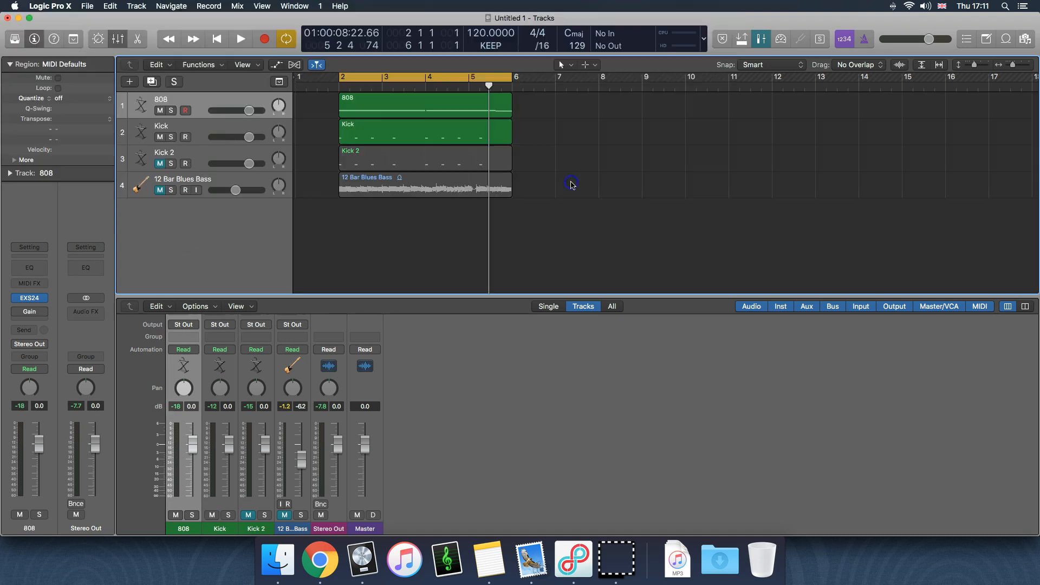
pyautogui.click(203, 133)
pyautogui.click(202, 102)
pyautogui.click(198, 134)
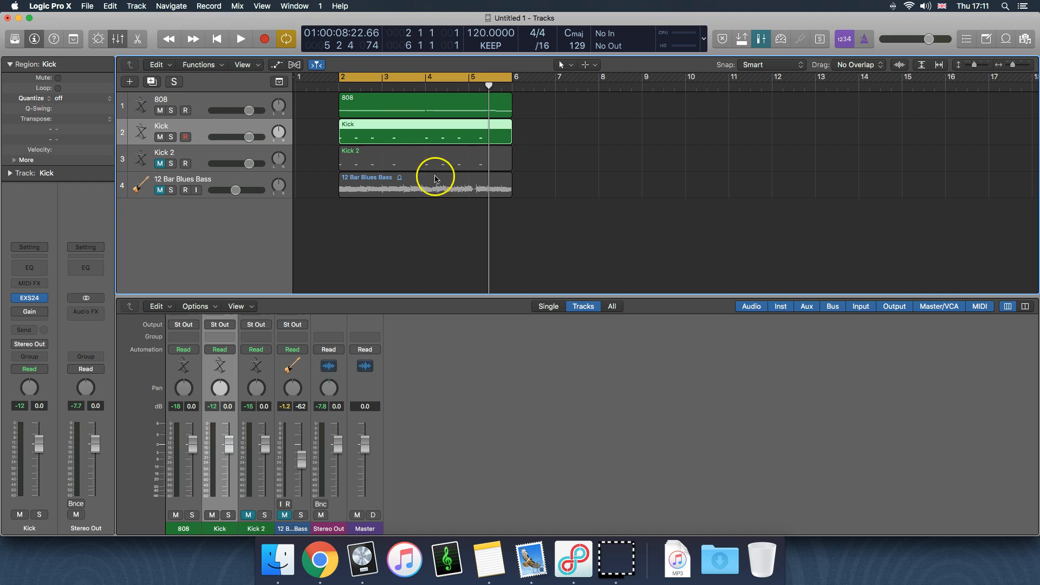
# Play the 808 and Kick tracks together, comparing Kick's Gain plug-in enabled and bypassed, and leave it bypassed
pyautogui.press('space')
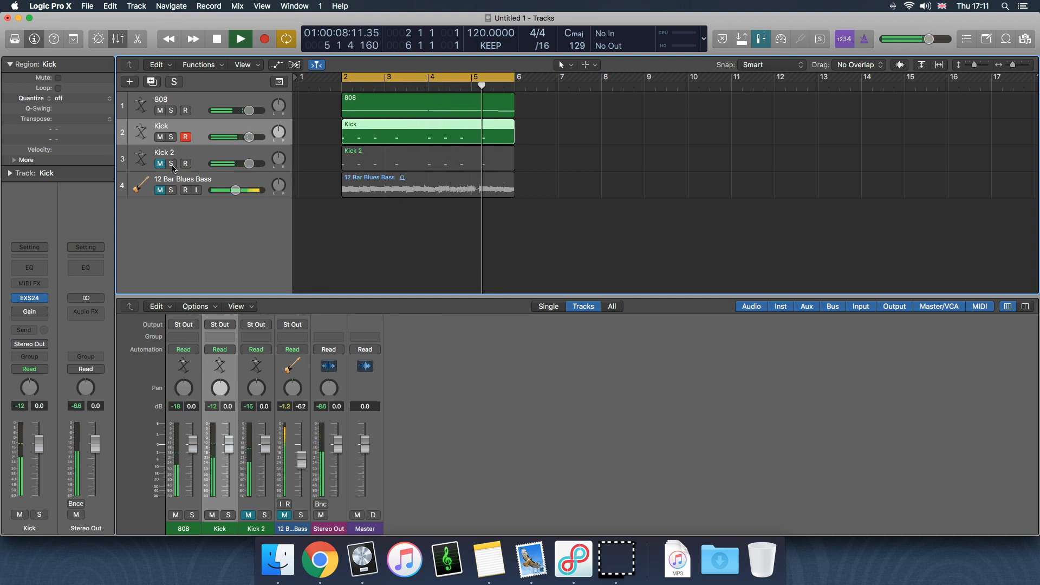
pyautogui.press('space')
pyautogui.click(18, 312)
pyautogui.click(269, 264)
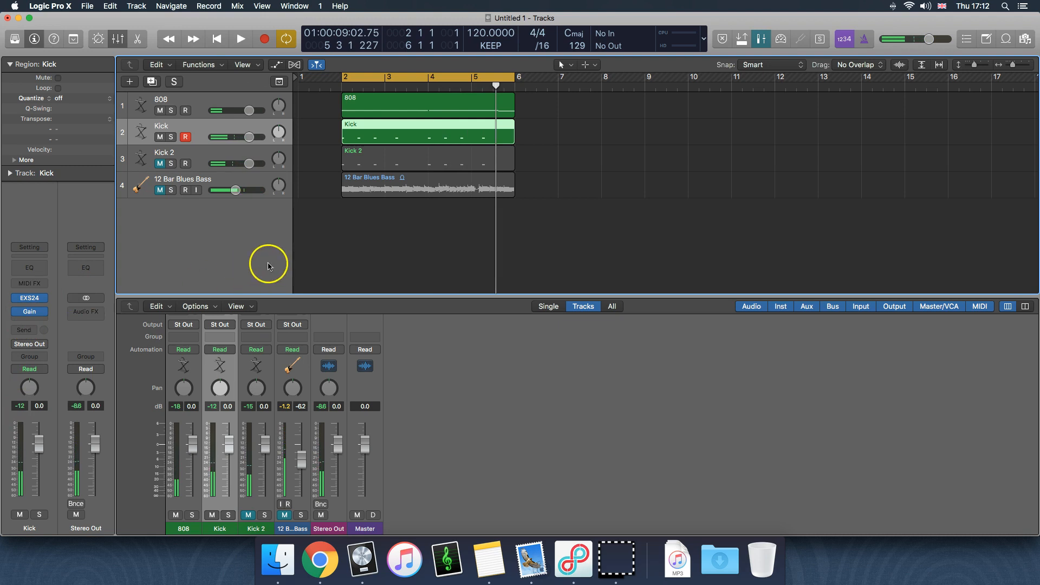
pyautogui.press('space')
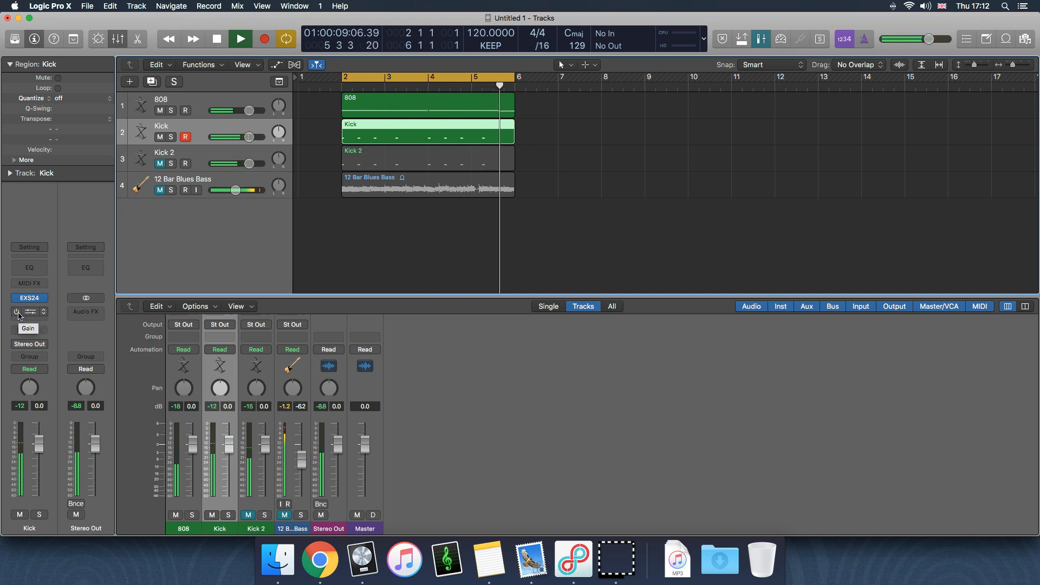
pyautogui.press('space')
pyautogui.click(688, 225)
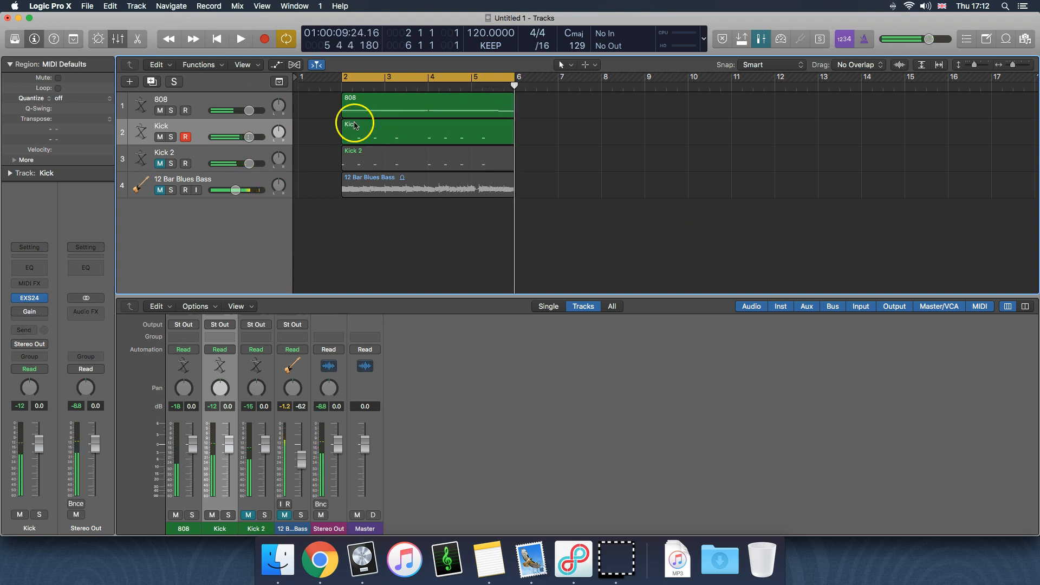
# Select the Kick and 808 regions in turn, clear the selection, and move the playhead back to bar 5, beat 3
pyautogui.click(386, 130)
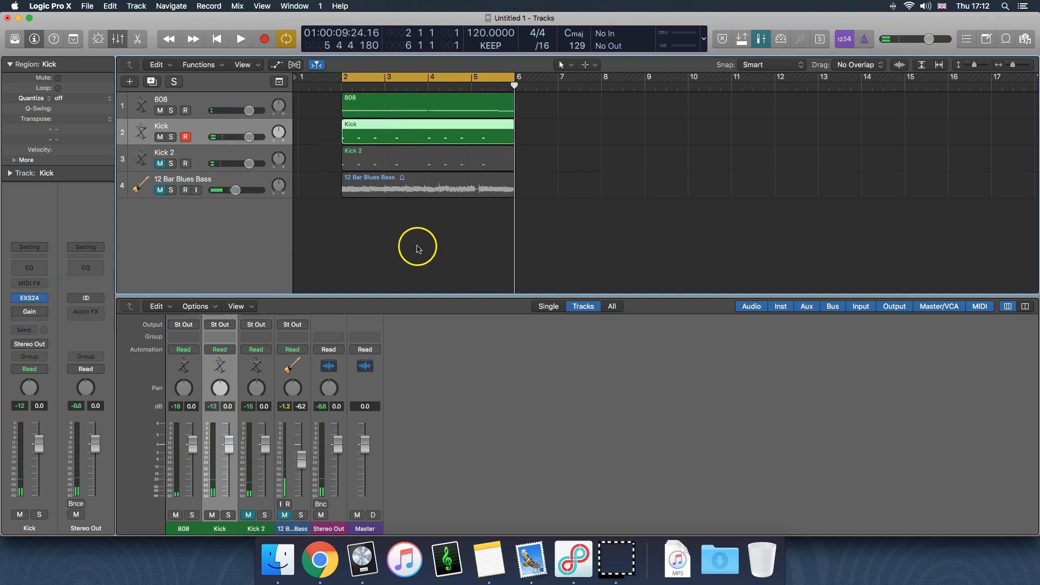
pyautogui.click(364, 108)
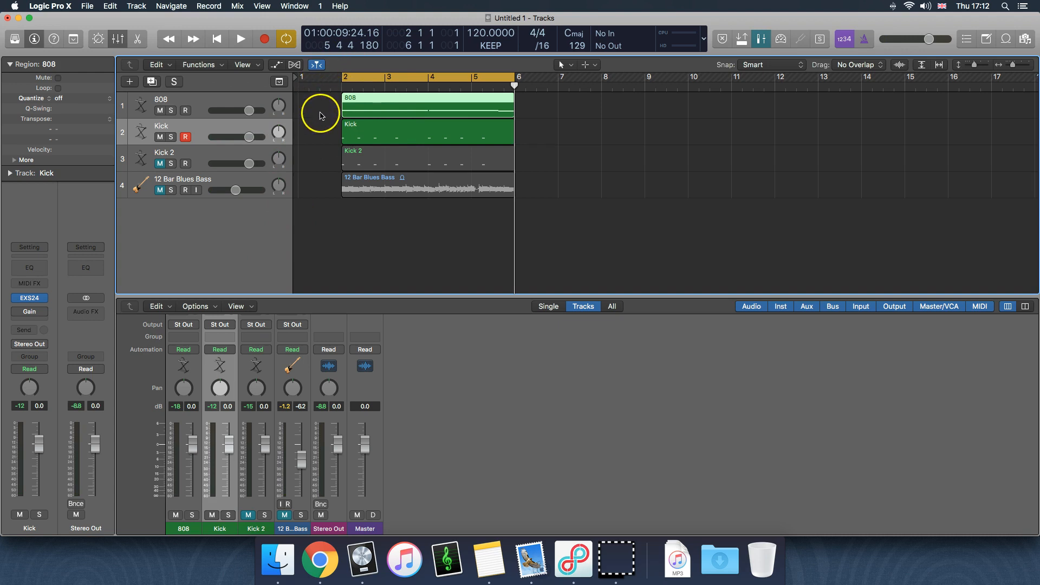
pyautogui.click(548, 141)
pyautogui.moveTo(518, 86); pyautogui.dragTo(499, 165)
pyautogui.click(678, 162)
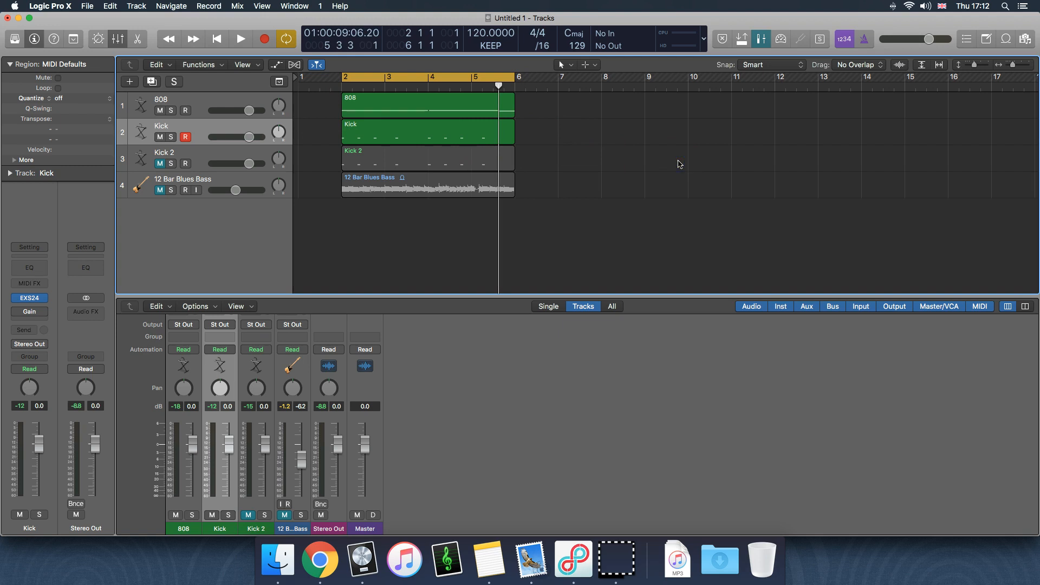